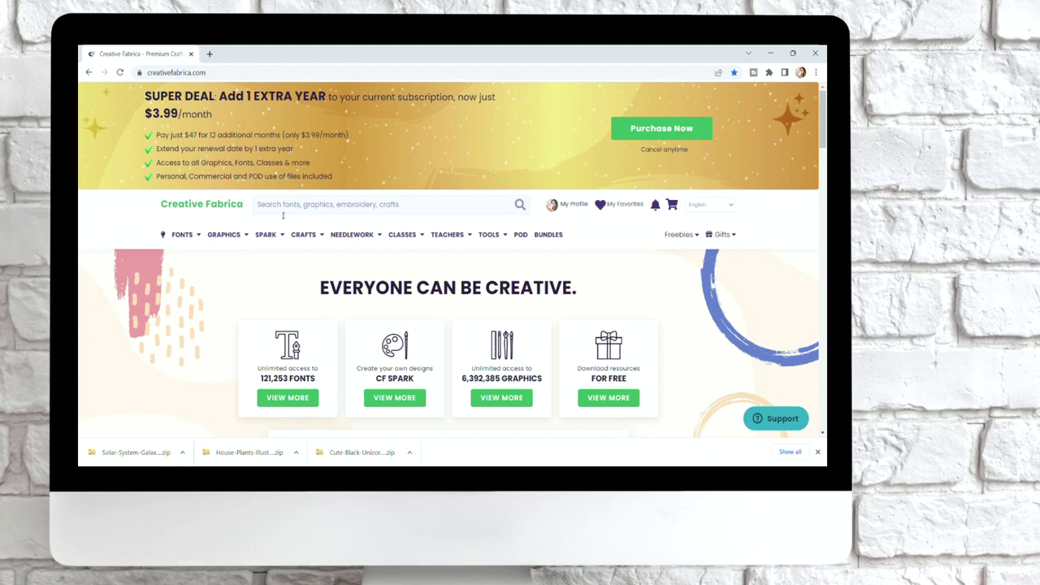
# Search the site for "construction clipart"
pyautogui.write('cons')
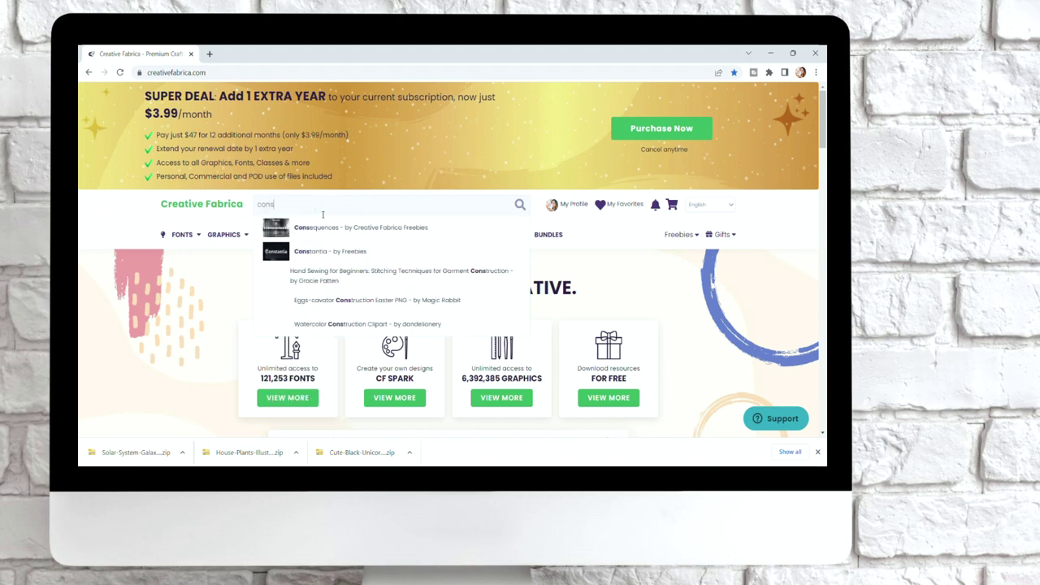
pyautogui.write('truction')
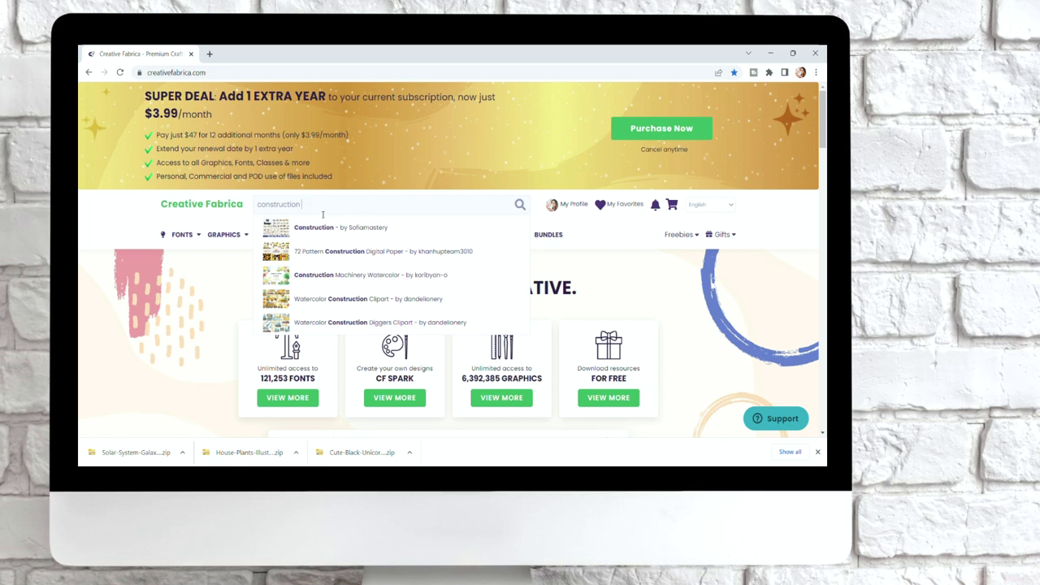
pyautogui.write(' clipa')
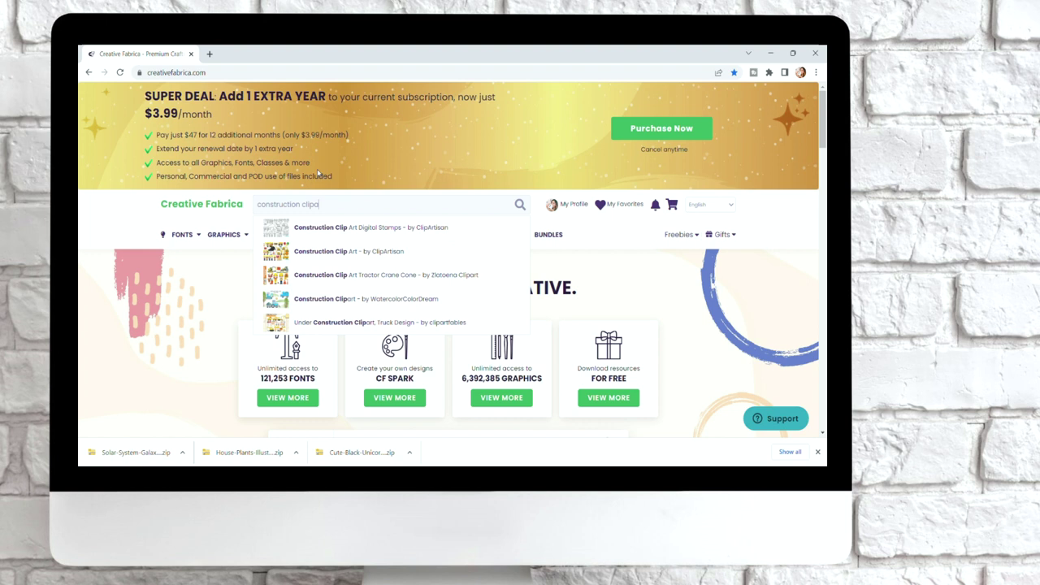
pyautogui.write('rt')
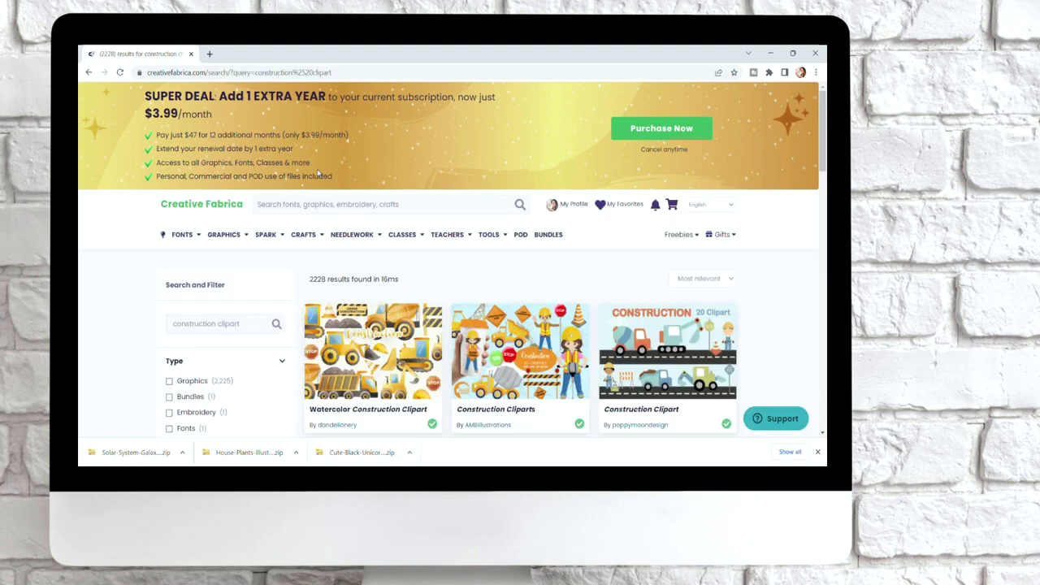
# Open Construction Clipart DC25A by Printablestore from the search results and download it
pyautogui.scroll(-6, 790, 286)
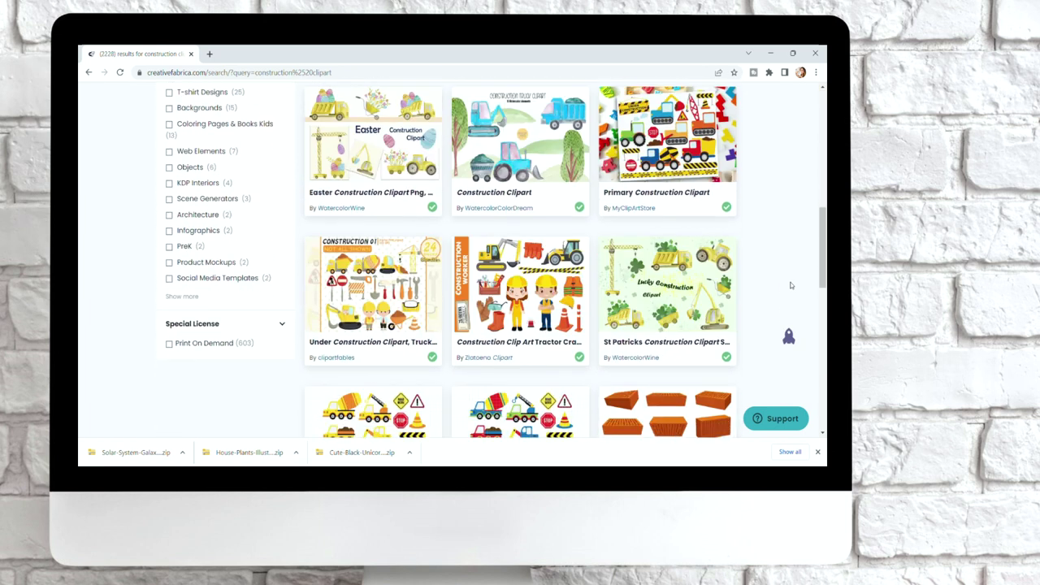
pyautogui.scroll(-2, 791, 285)
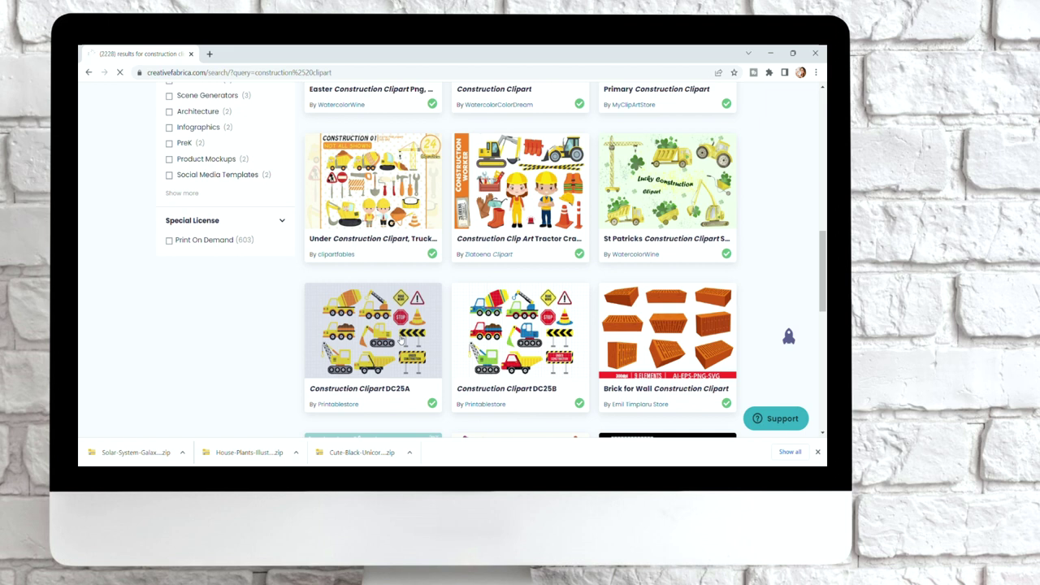
pyautogui.scroll(-1, 355, 232)
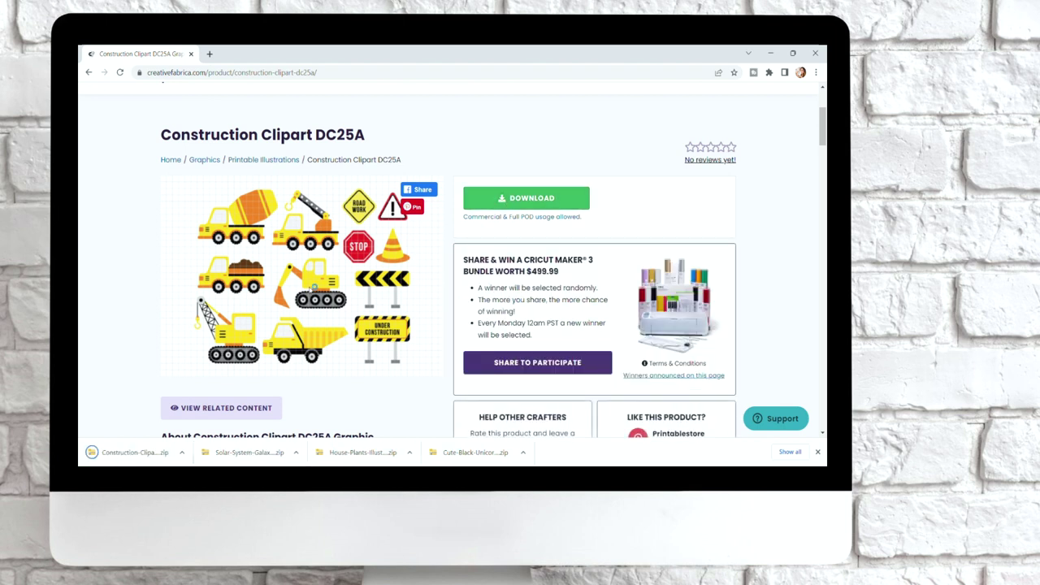
# Check the description of Construction Clipart DC25A and open the profile of its designer, Printablestore
pyautogui.scroll(-4, 257, 315)
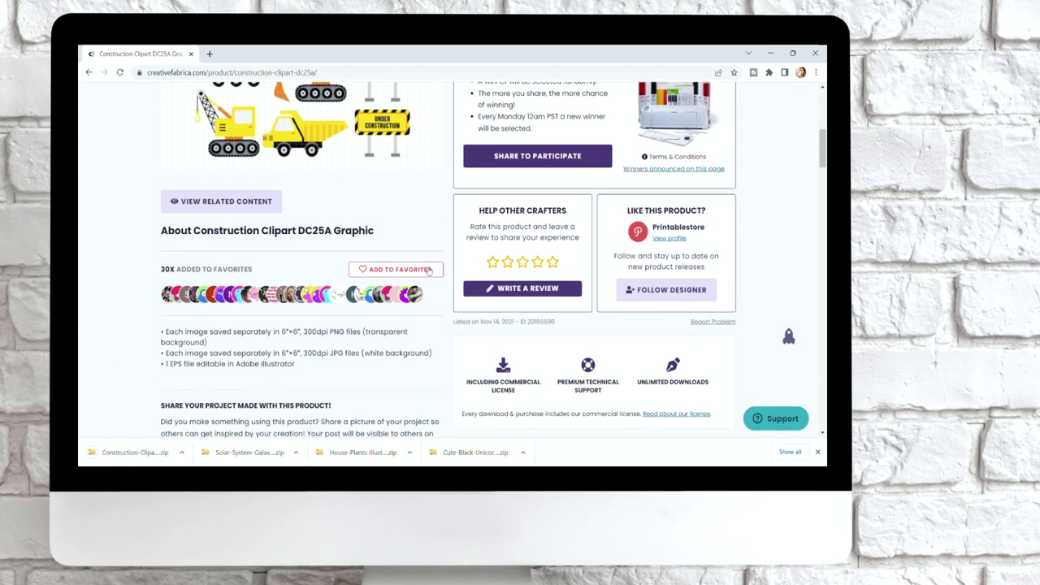
pyautogui.scroll(-1, 545, 293)
pyautogui.moveTo(547, 309); pyautogui.dragTo(488, 303)
pyautogui.click(482, 306)
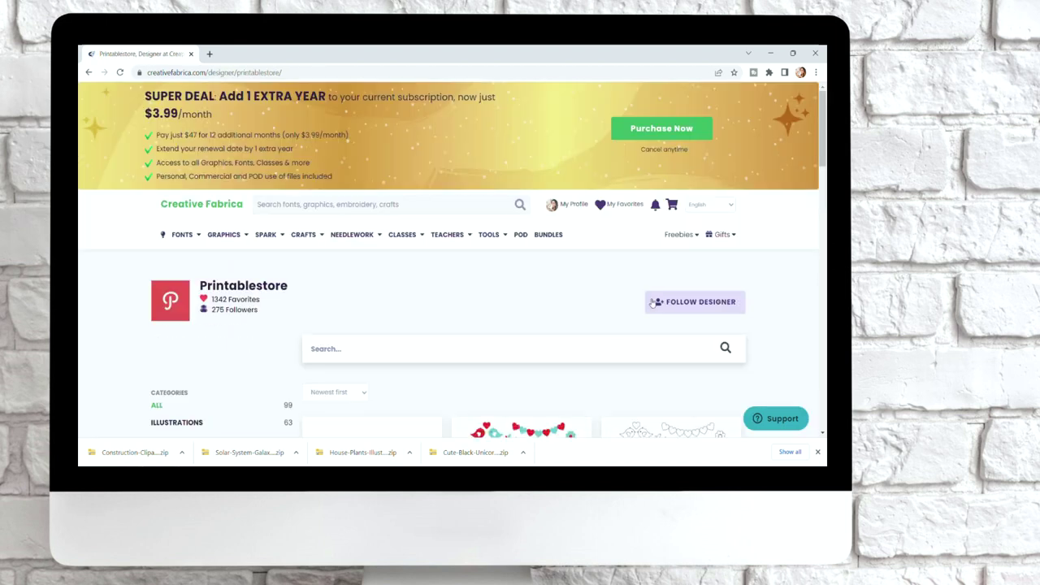
# Look through Printablestore's designs for matching construction sets, and return to the construction clipart search results
pyautogui.scroll(-2, 614, 341)
pyautogui.scroll(-7, 608, 307)
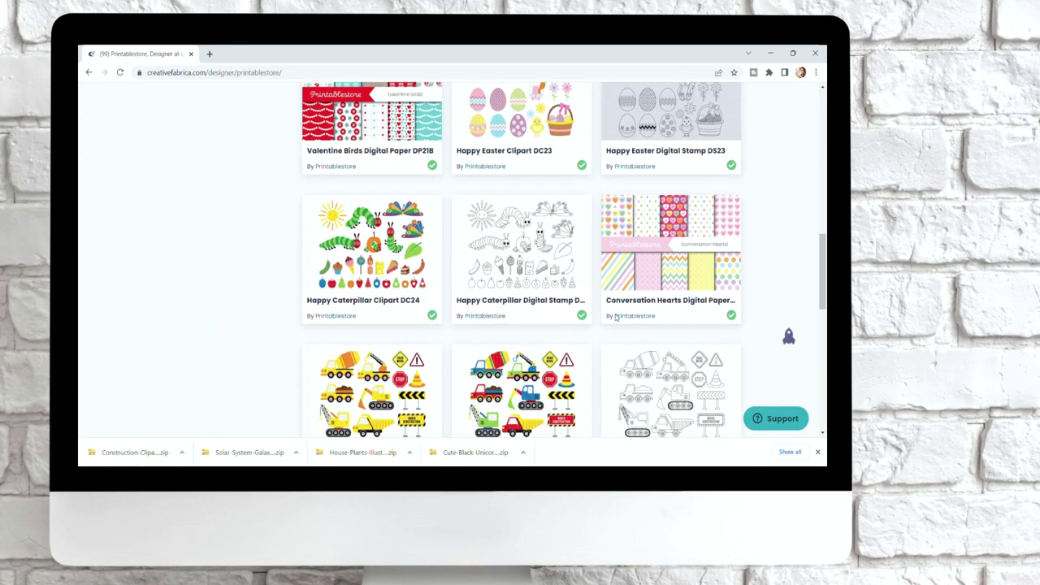
pyautogui.scroll(-2, 617, 319)
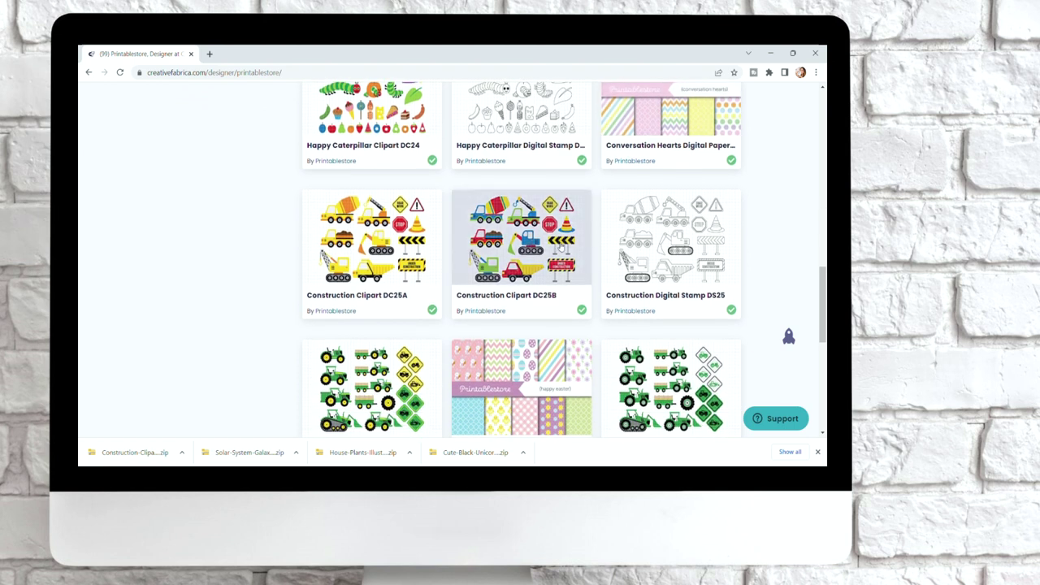
pyautogui.scroll(-3, 560, 248)
pyautogui.scroll(6, 407, 203)
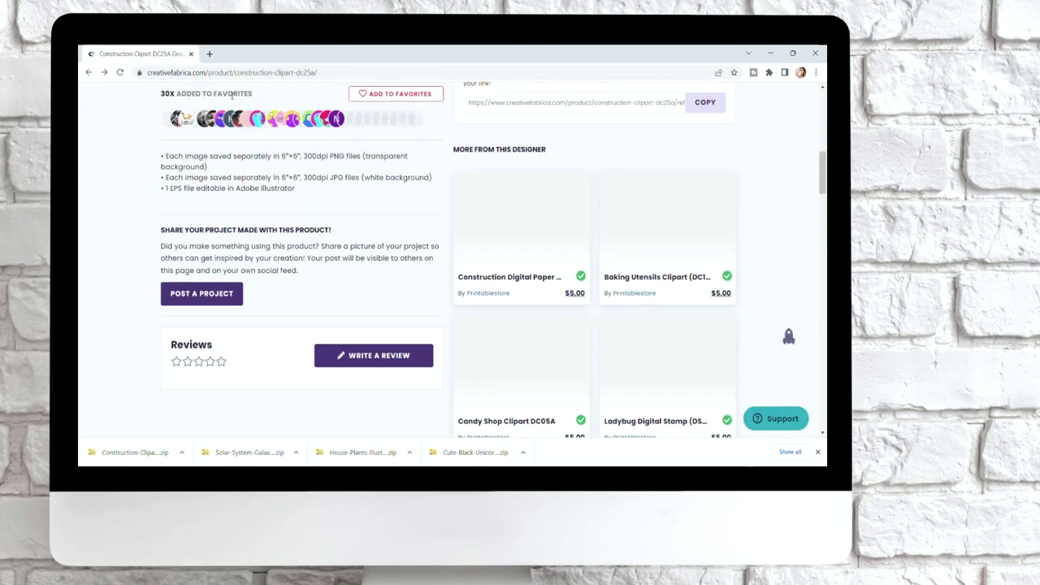
pyautogui.click(90, 72)
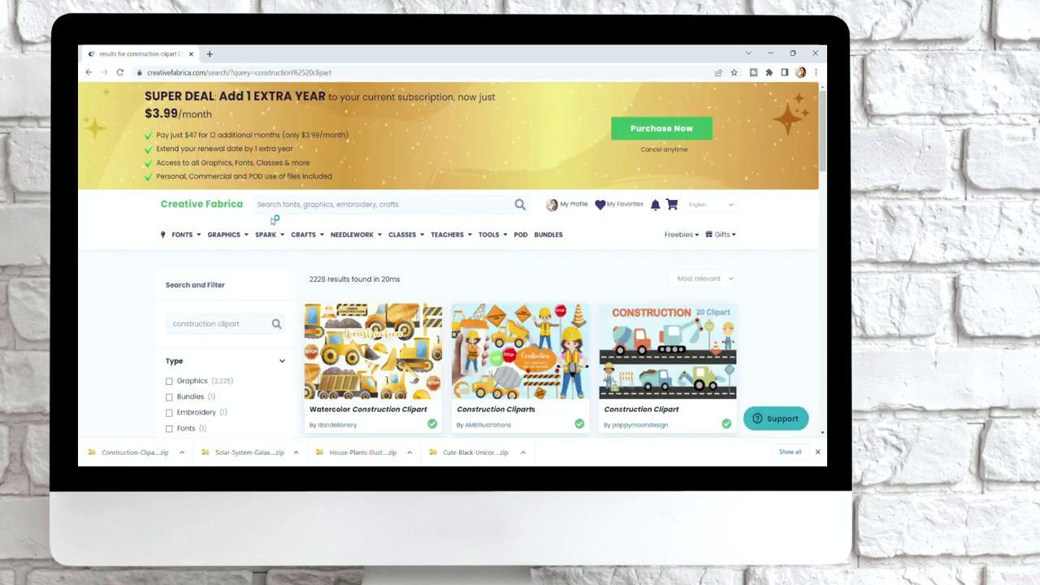
# Find Watercolor Clipart Construction Vehicles further down the construction clipart results and download it
pyautogui.scroll(-2, 814, 282)
pyautogui.scroll(-7, 808, 281)
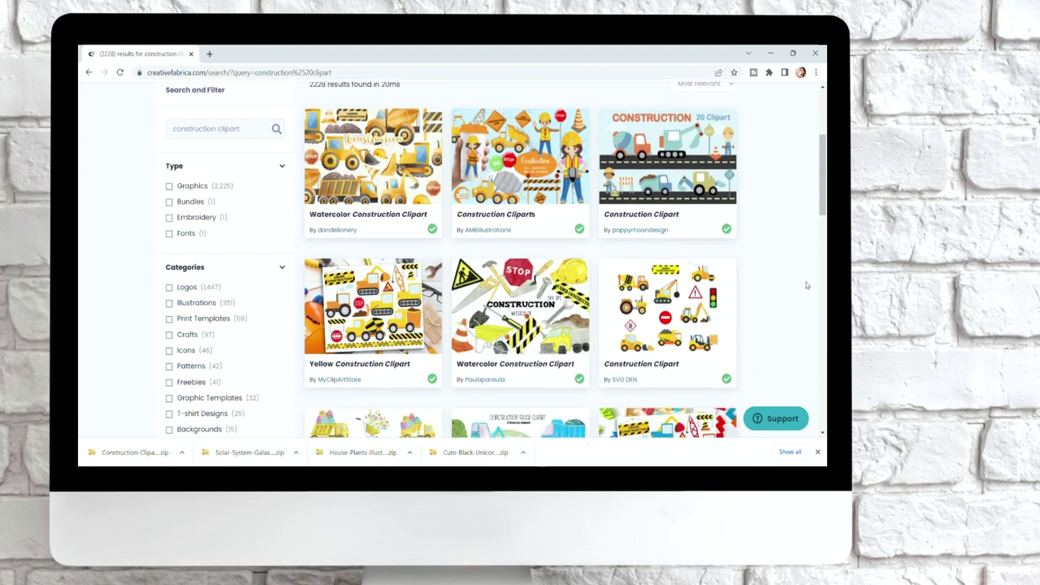
pyautogui.scroll(-7, 805, 285)
pyautogui.scroll(-1, 805, 286)
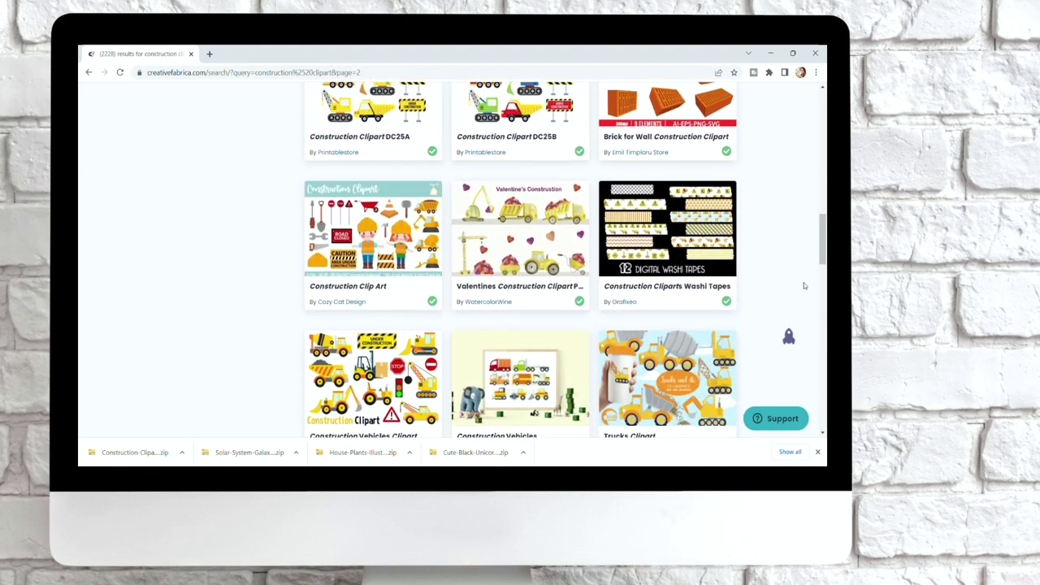
pyautogui.scroll(-2, 804, 285)
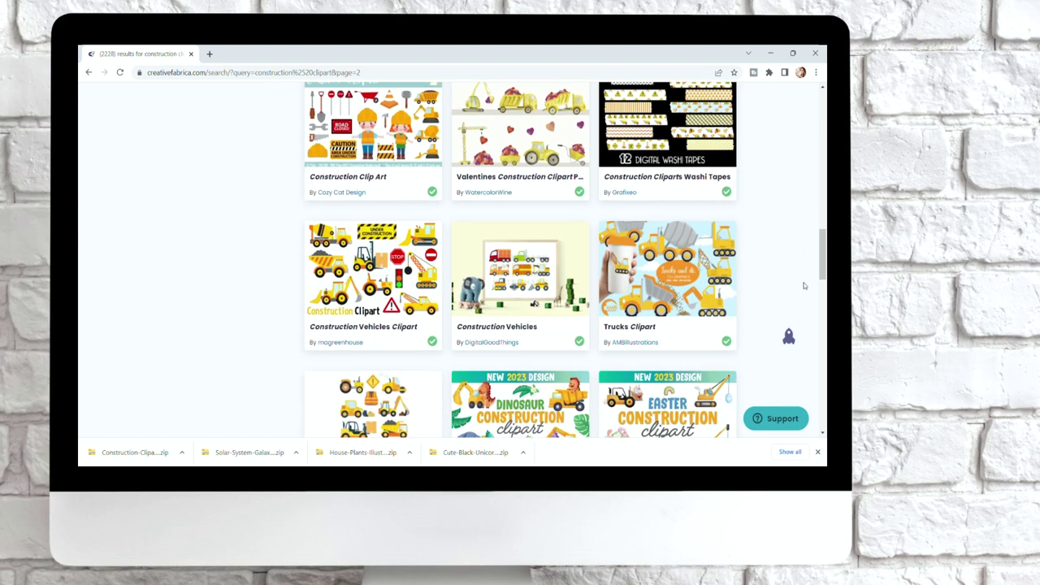
pyautogui.scroll(-3, 804, 286)
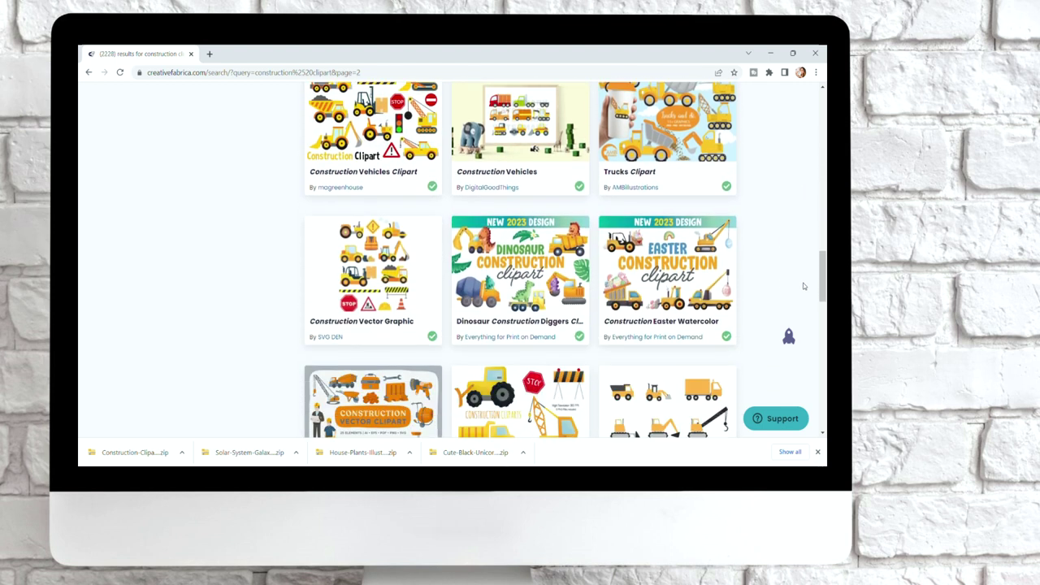
pyautogui.scroll(-10, 803, 286)
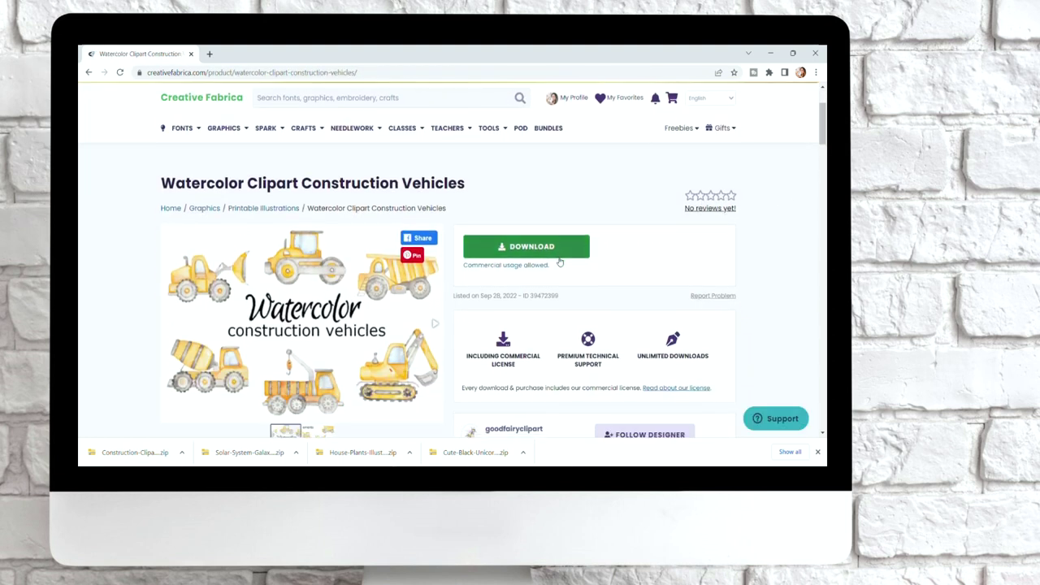
pyautogui.scroll(1, 373, 300)
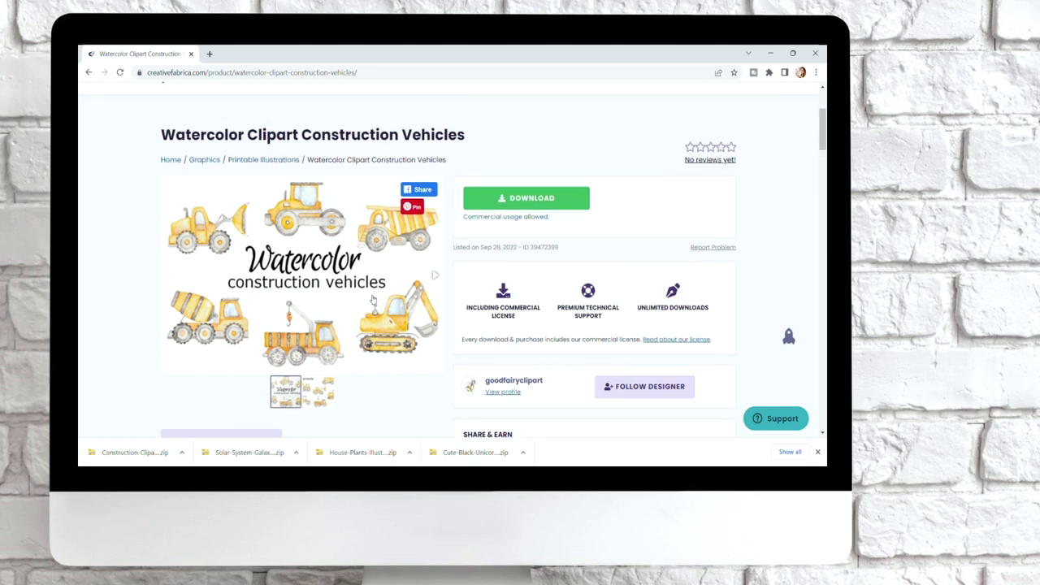
pyautogui.click(517, 201)
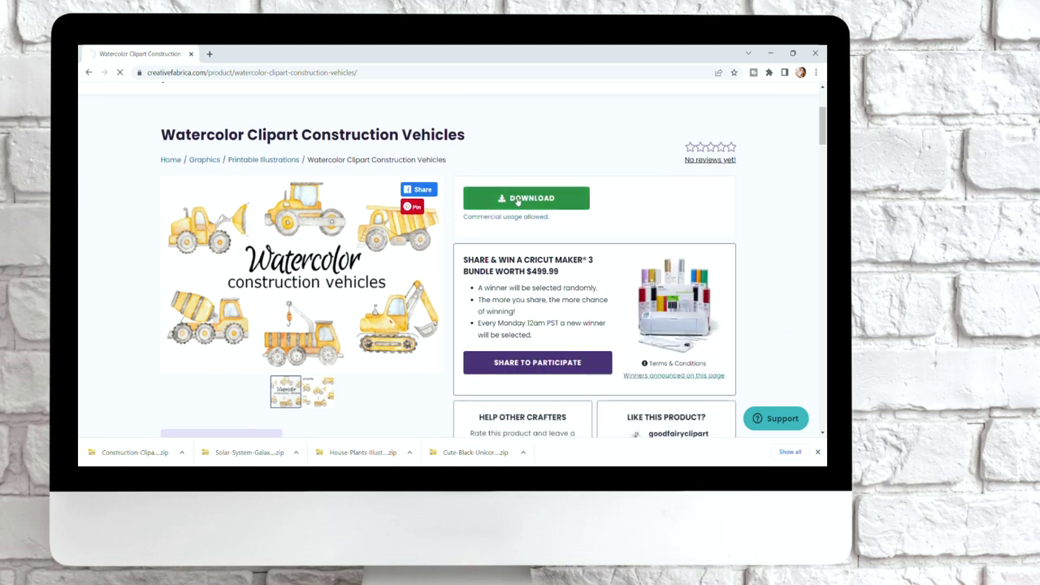
# Return to the construction clipart results and look through the remaining designs on the second page
pyautogui.click(91, 73)
pyautogui.scroll(-7, 619, 195)
pyautogui.scroll(-5, 619, 195)
pyautogui.scroll(-3, 617, 195)
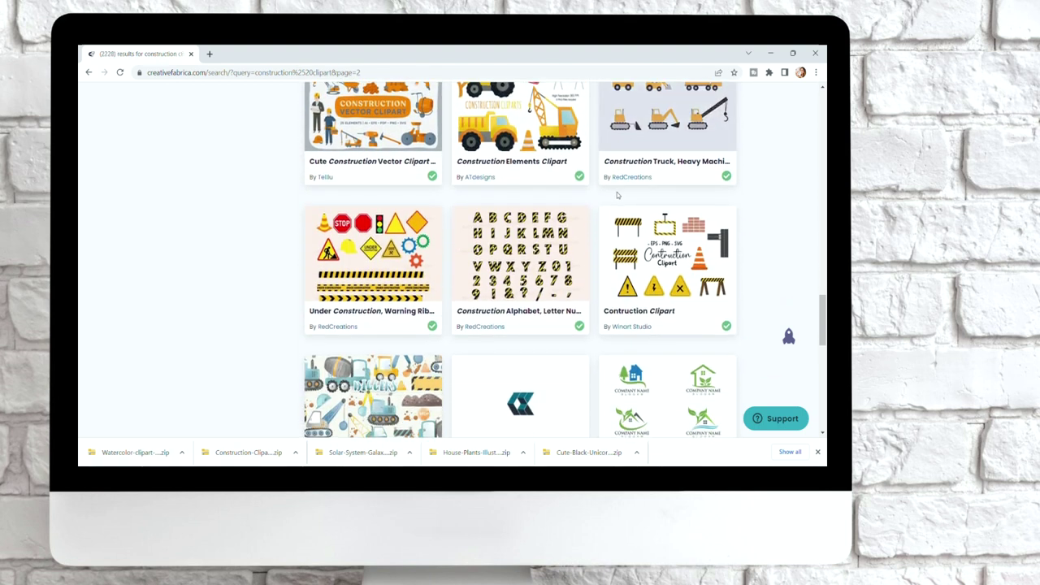
pyautogui.scroll(-5, 617, 195)
pyautogui.scroll(-3, 626, 200)
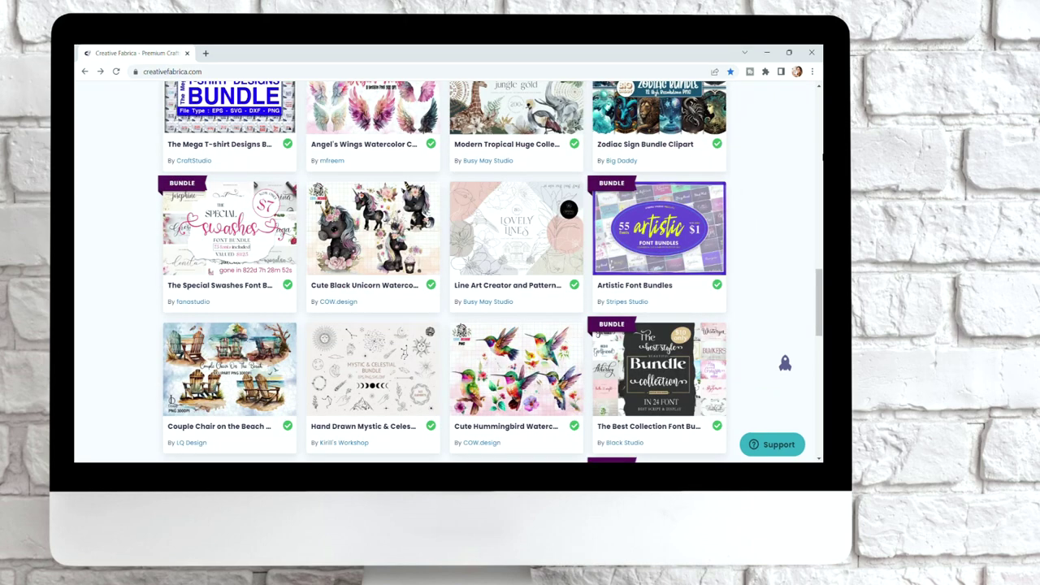
# Open the St. Patricks Day Sublimation Bundle from the homepage recommendations, examine its product page, and return to the homepage
pyautogui.scroll(5, 778, 222)
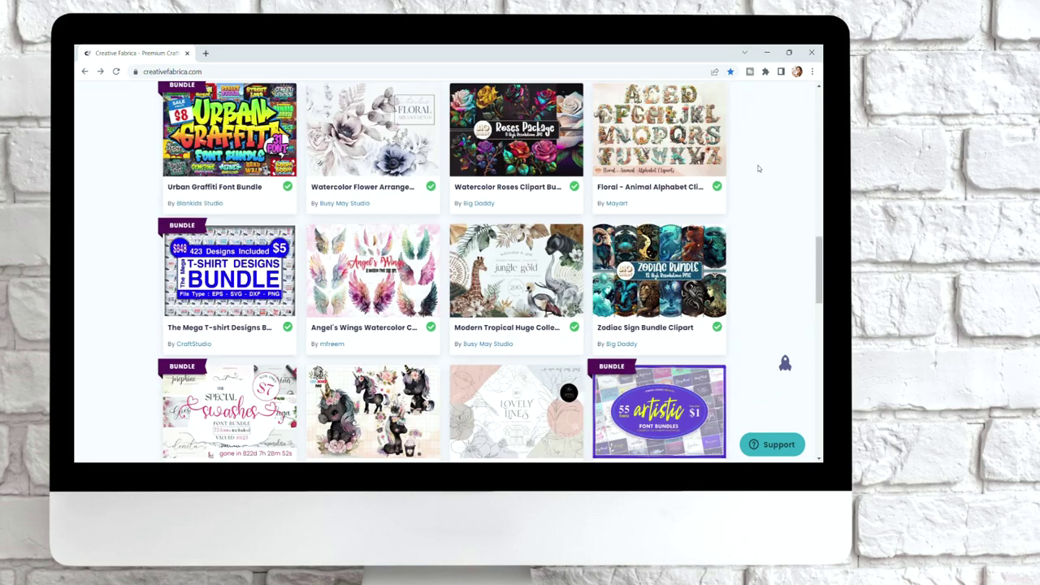
pyautogui.scroll(5, 778, 226)
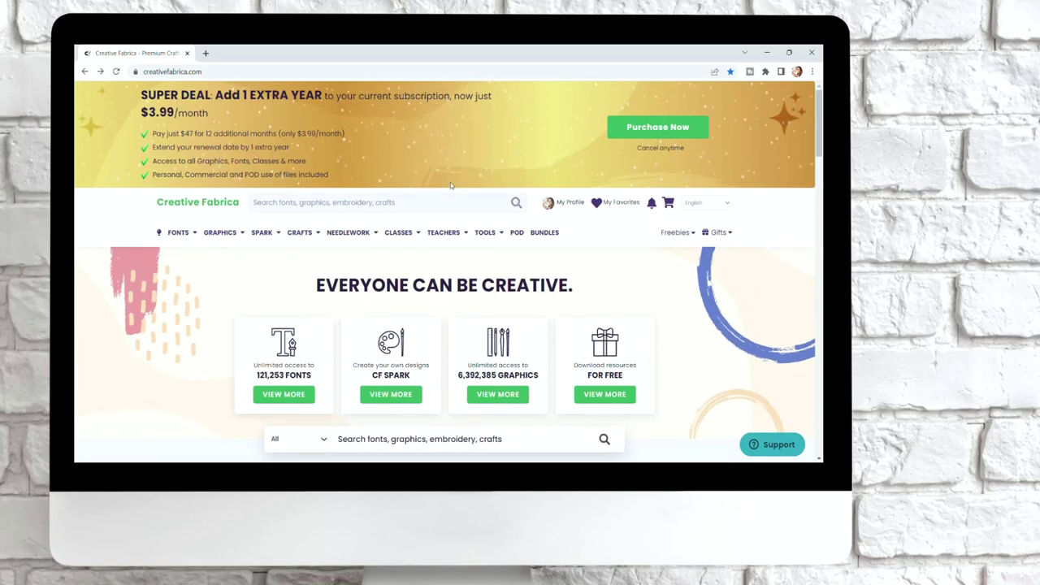
pyautogui.scroll(-3, 610, 236)
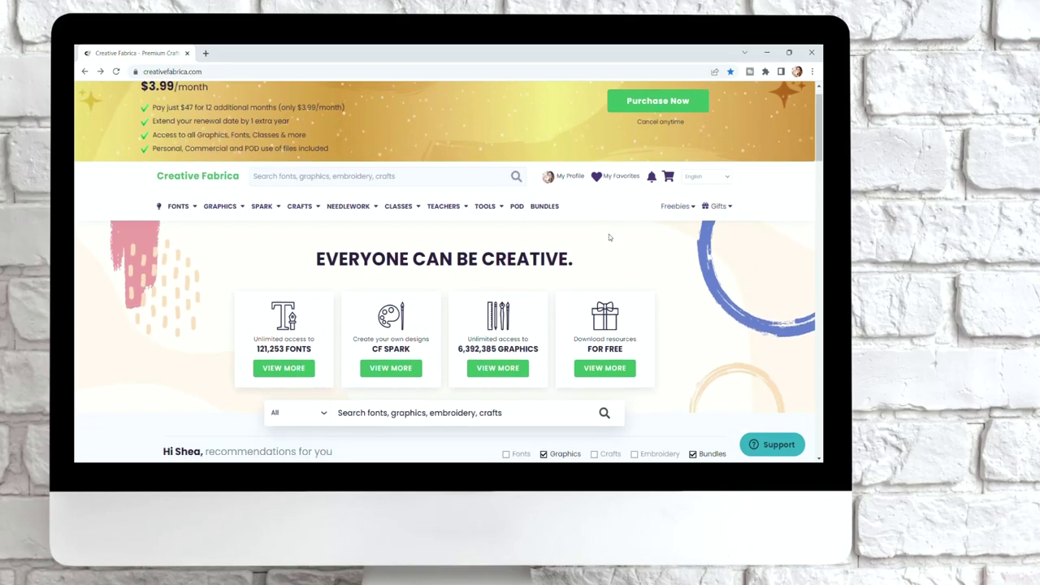
pyautogui.scroll(-2, 602, 216)
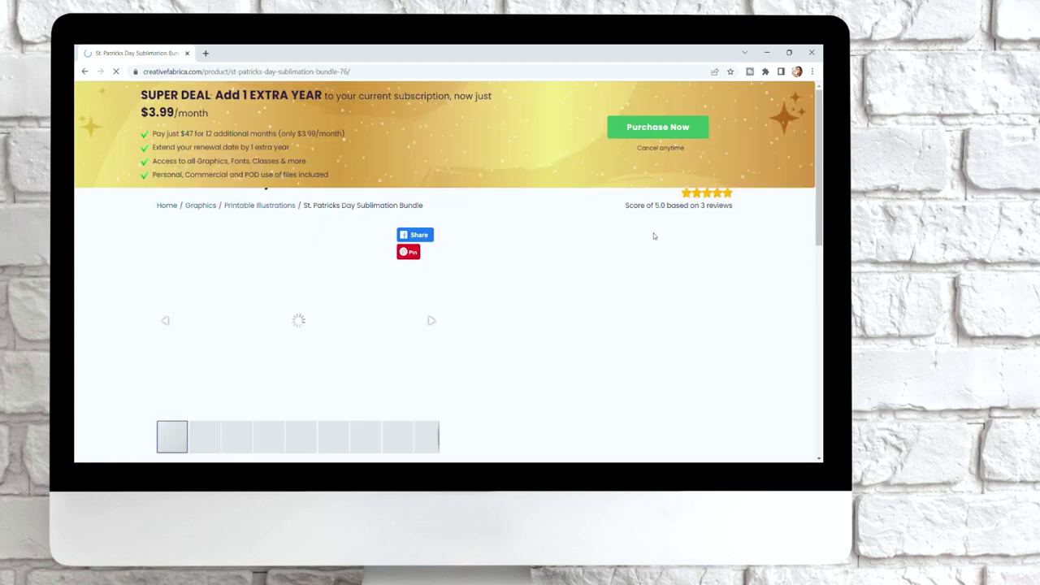
pyautogui.scroll(-3, 653, 233)
pyautogui.scroll(-2, 651, 236)
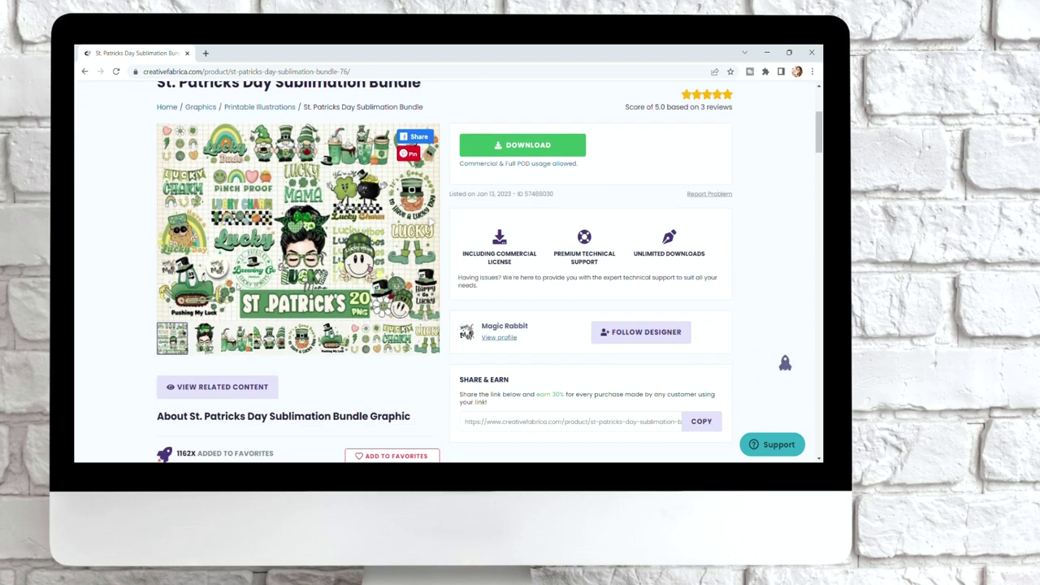
pyautogui.scroll(1, 785, 364)
pyautogui.click(85, 72)
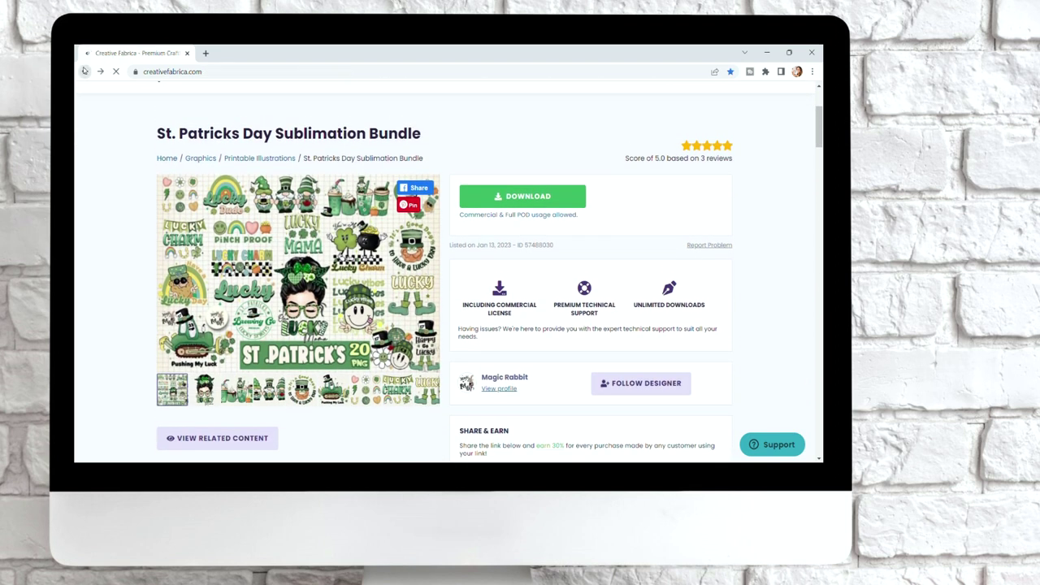
# Find Cute Black Unicorn Watercolor Clipart among the homepage recommendations, download it, and view its reviews and the designer's other sets
pyautogui.scroll(-2, 785, 364)
pyautogui.scroll(-2, 474, 228)
pyautogui.scroll(-2, 474, 228)
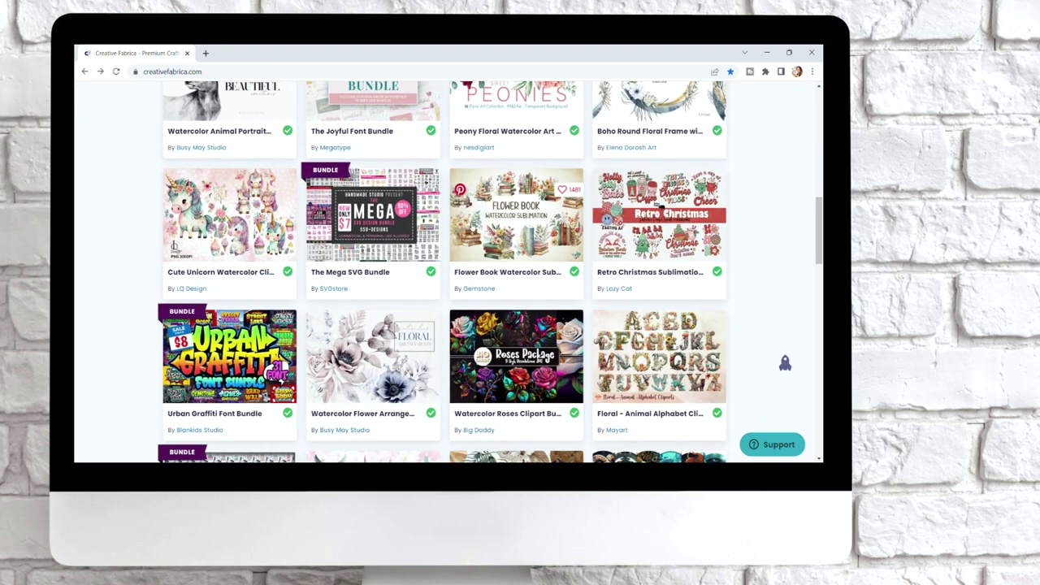
pyautogui.scroll(-5, 474, 227)
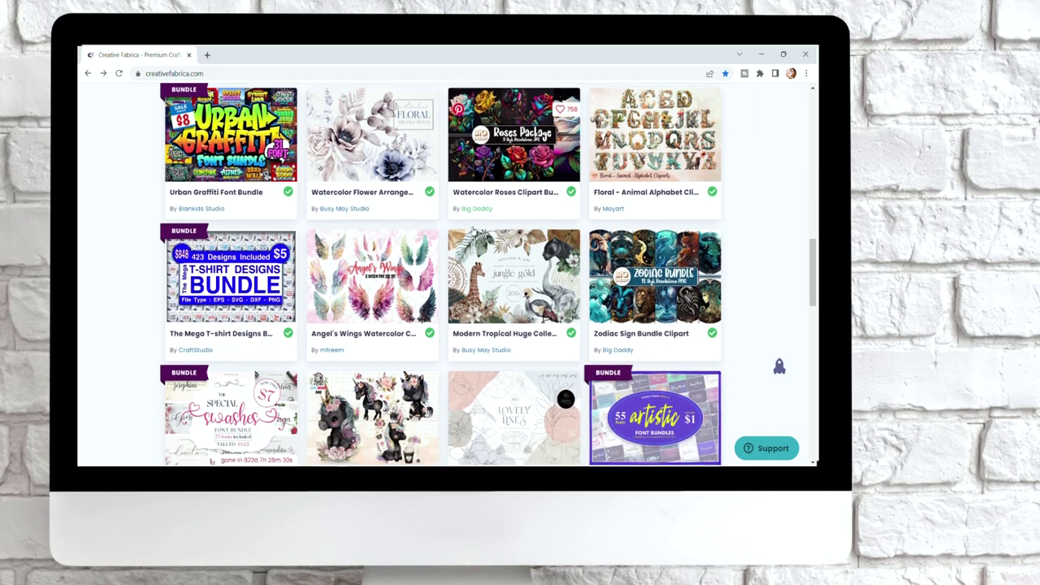
pyautogui.scroll(-1, 779, 367)
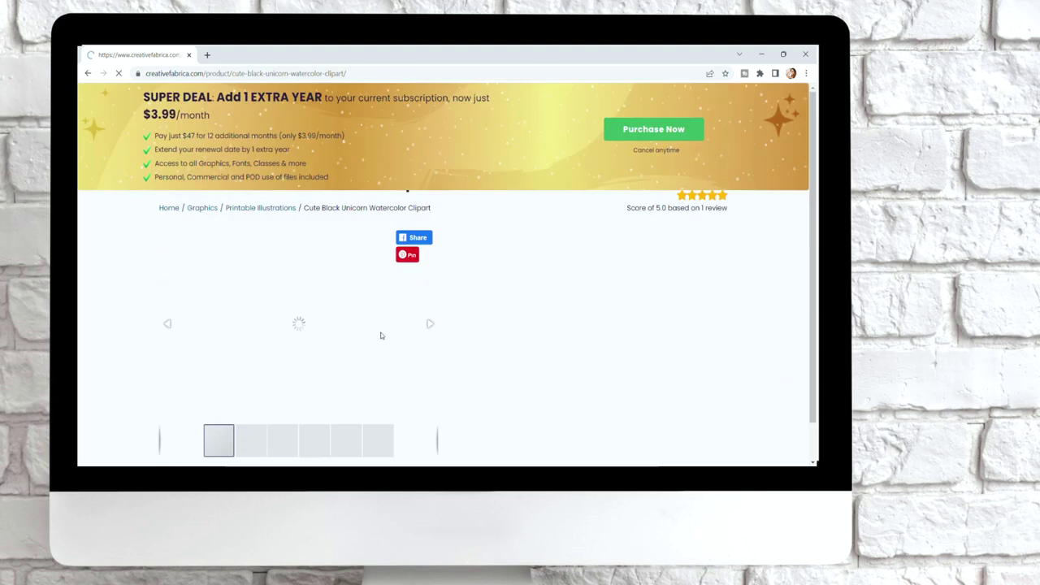
pyautogui.scroll(-2, 503, 301)
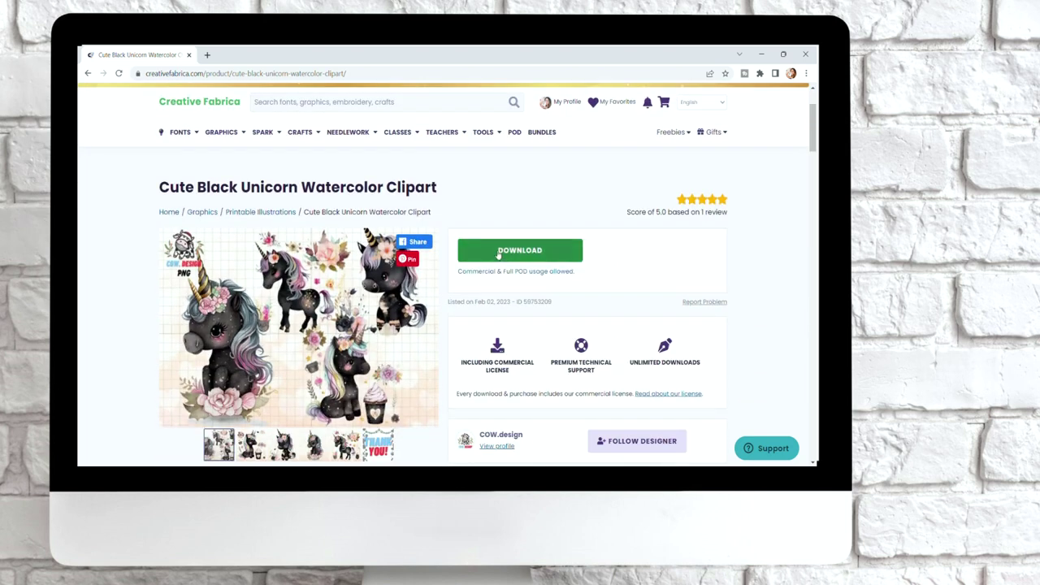
pyautogui.scroll(-2, 552, 280)
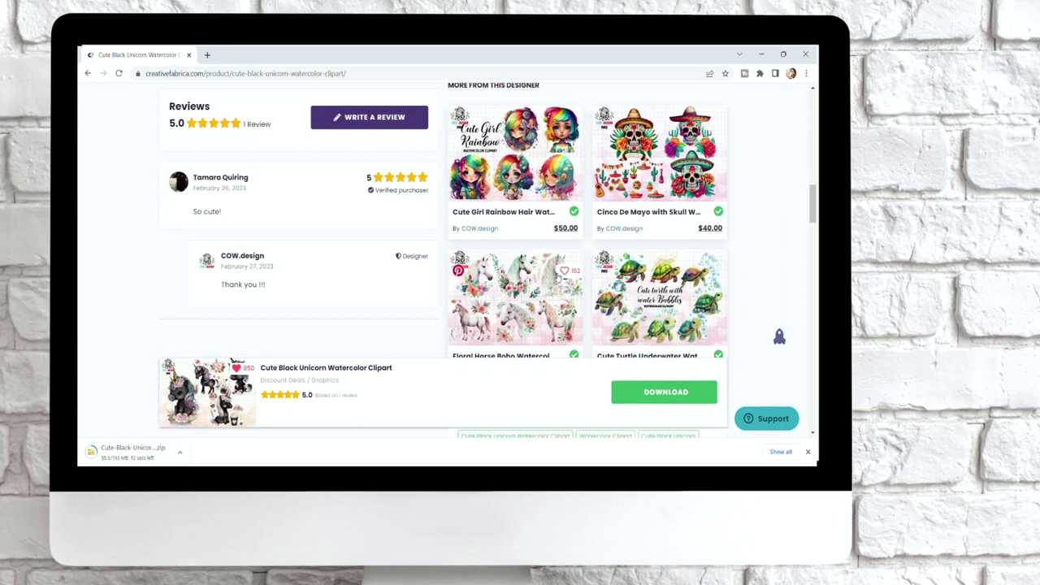
# Return to the homepage and look through the recommended clipart, sublimation designs and font bundles
pyautogui.scroll(10, 534, 257)
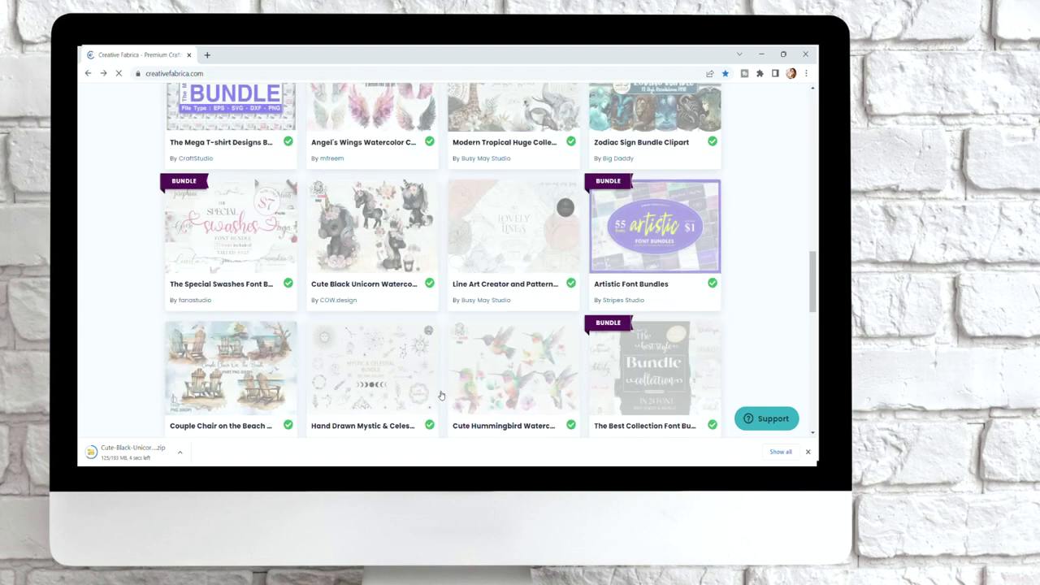
pyautogui.scroll(-3, 436, 392)
pyautogui.scroll(-3, 437, 392)
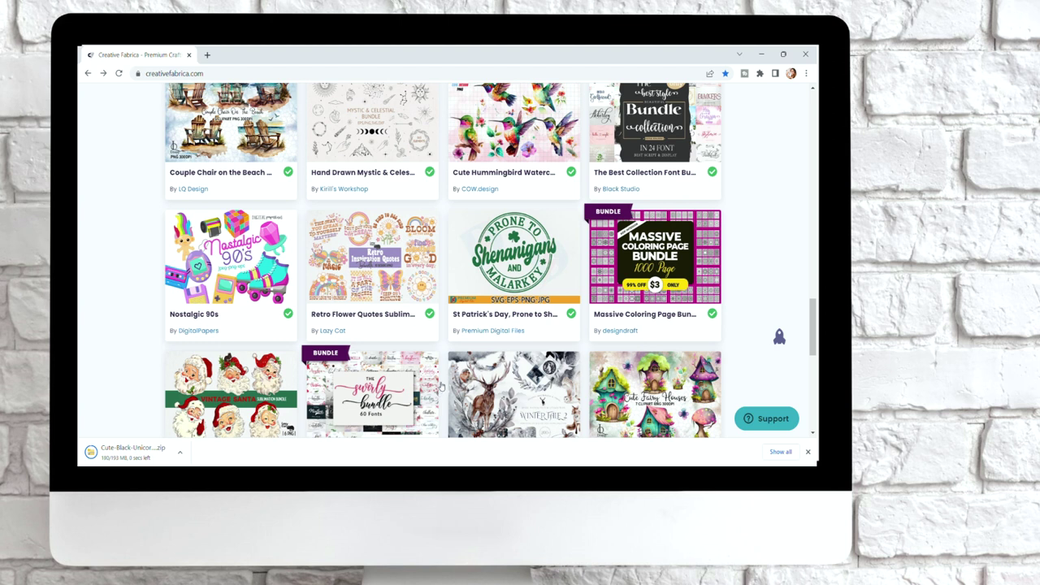
pyautogui.scroll(-1, 441, 388)
pyautogui.scroll(-2, 439, 386)
pyautogui.scroll(-2, 436, 386)
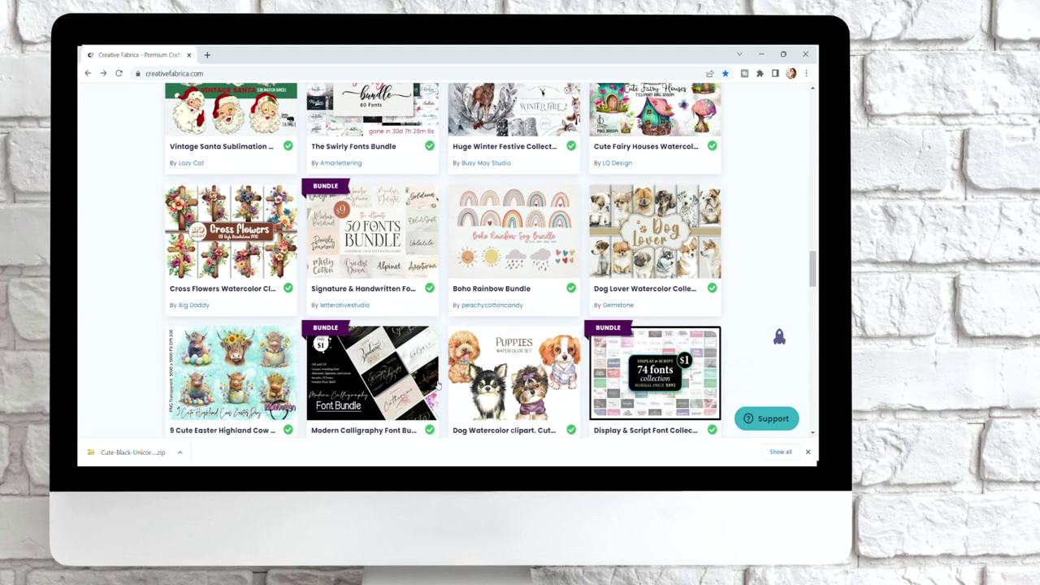
pyautogui.scroll(-2, 437, 386)
pyautogui.scroll(-2, 437, 386)
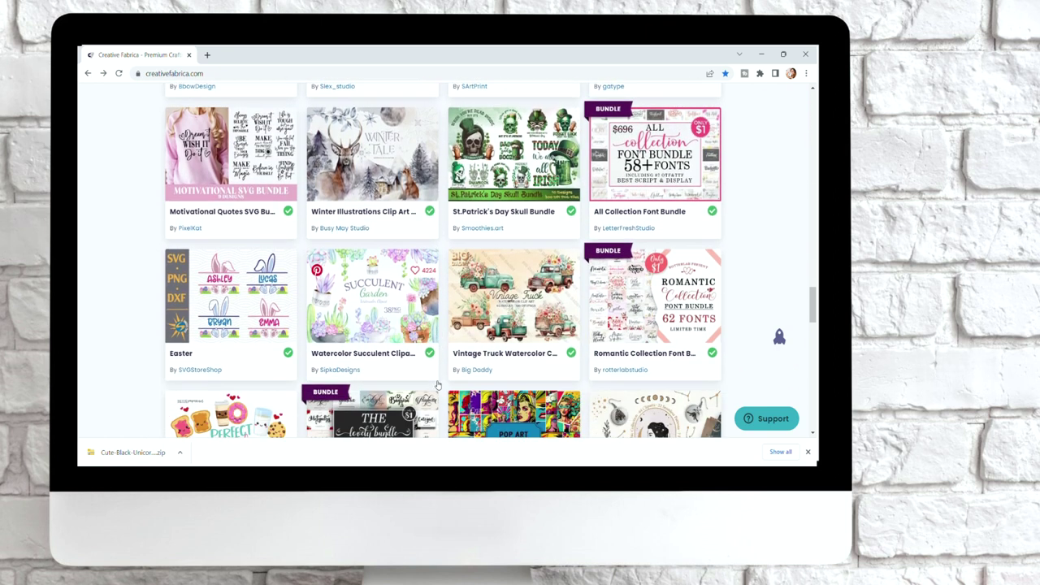
pyautogui.scroll(-1, 436, 386)
pyautogui.scroll(-1, 437, 386)
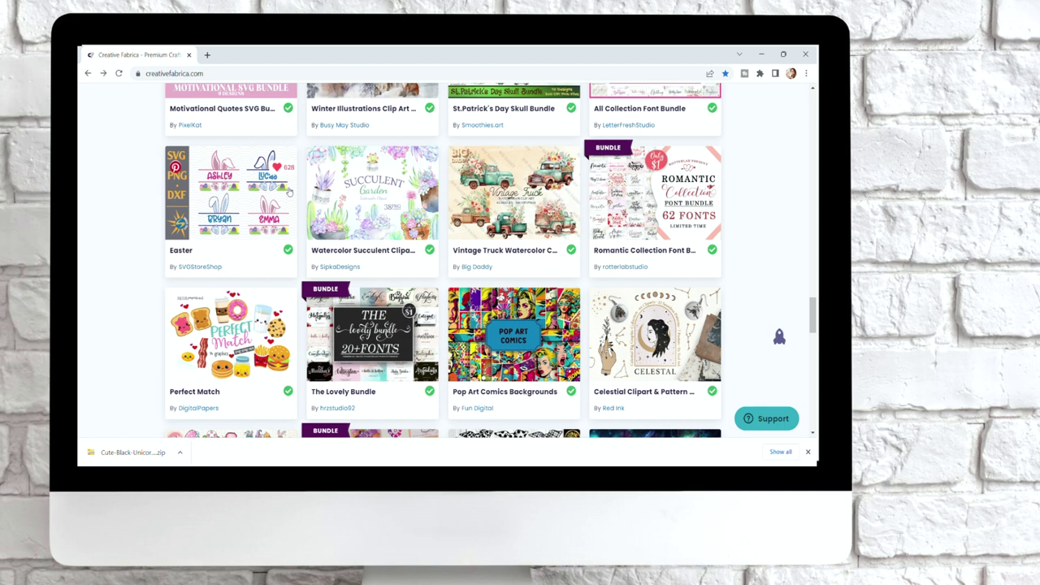
pyautogui.scroll(-2, 239, 197)
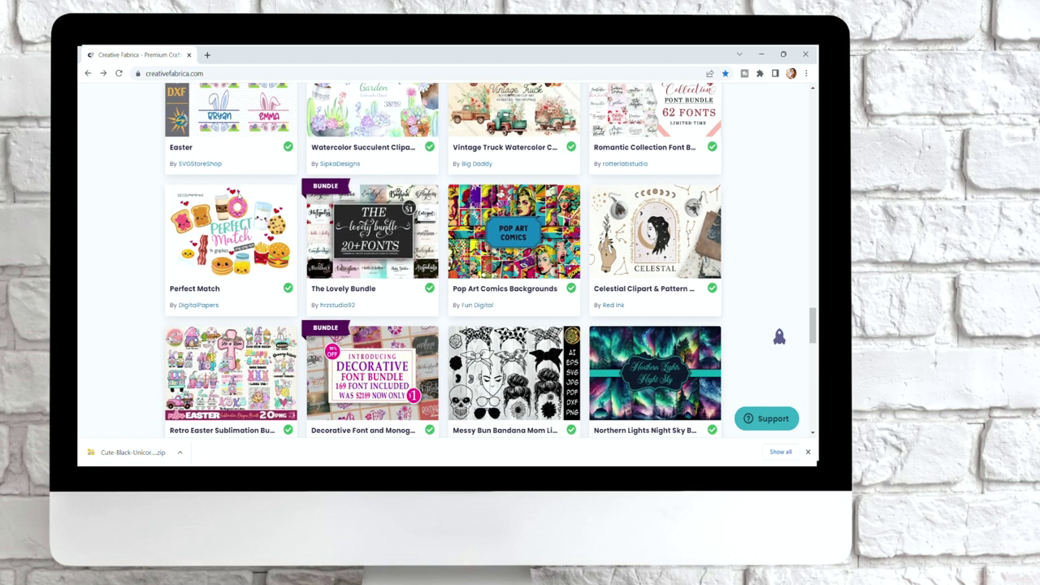
pyautogui.scroll(-3, 239, 197)
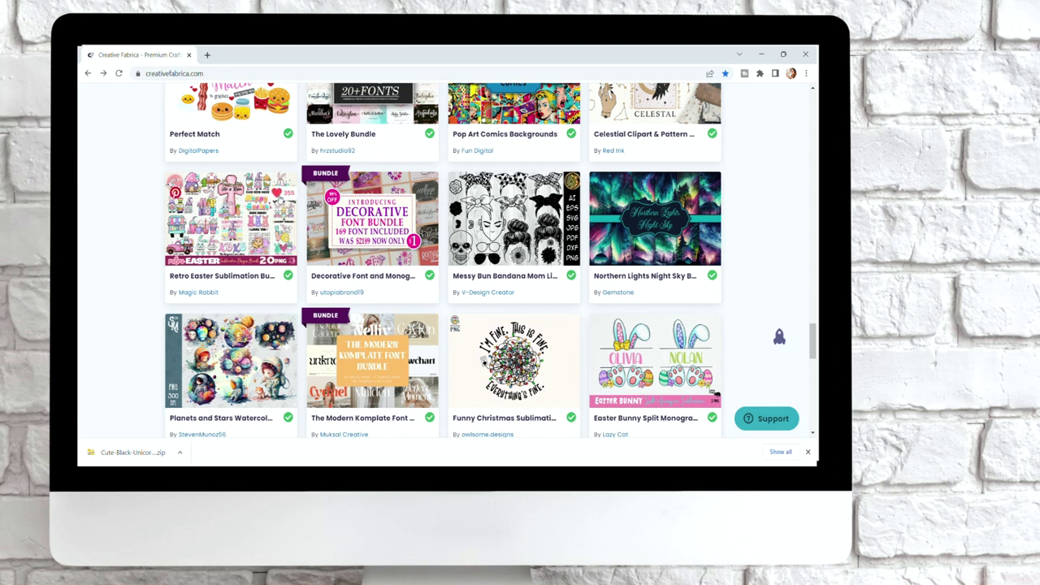
pyautogui.scroll(-2, 279, 202)
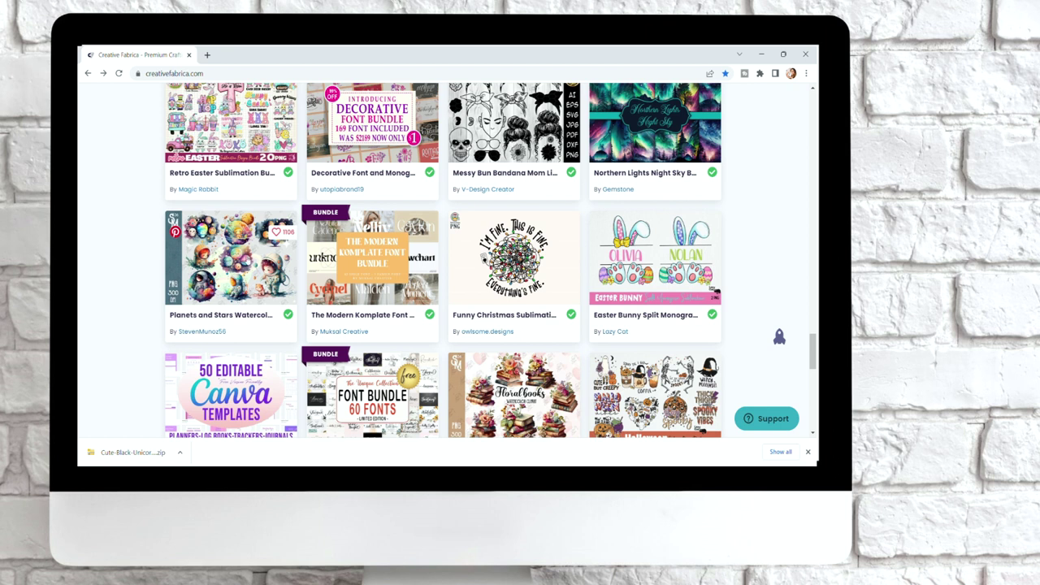
pyautogui.scroll(-1, 242, 222)
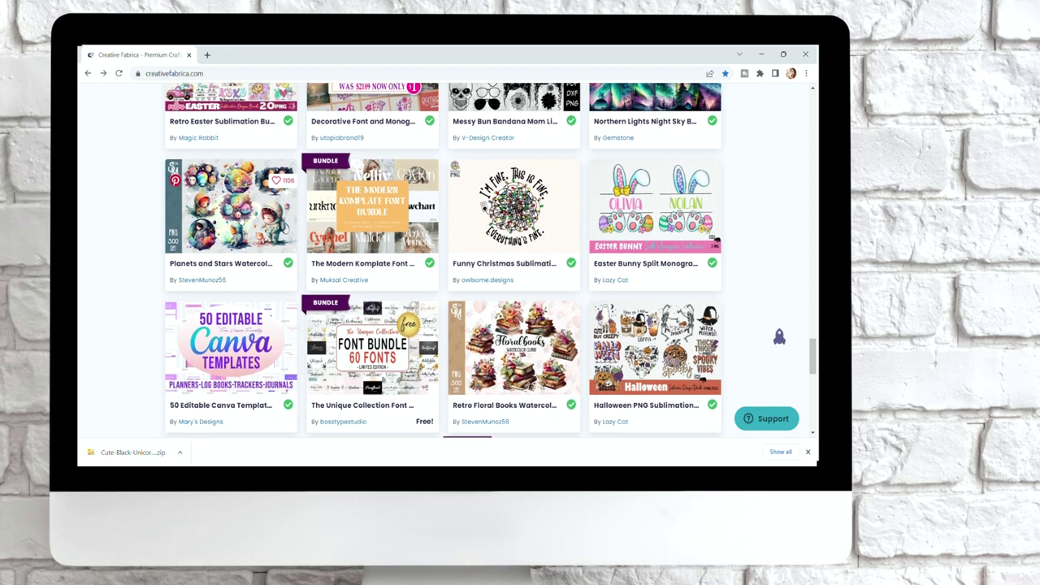
pyautogui.scroll(-1, 242, 213)
pyautogui.scroll(1, 699, 180)
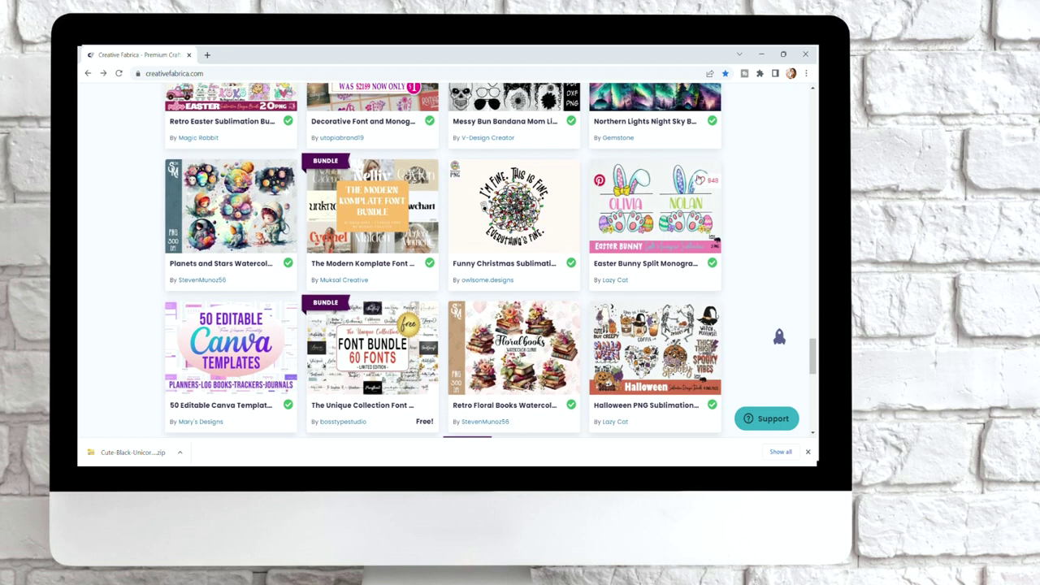
# Find House Plants Illustrations and Patterns further down the homepage recommendations and open its product page
pyautogui.scroll(-3, 244, 195)
pyautogui.scroll(-3, 307, 209)
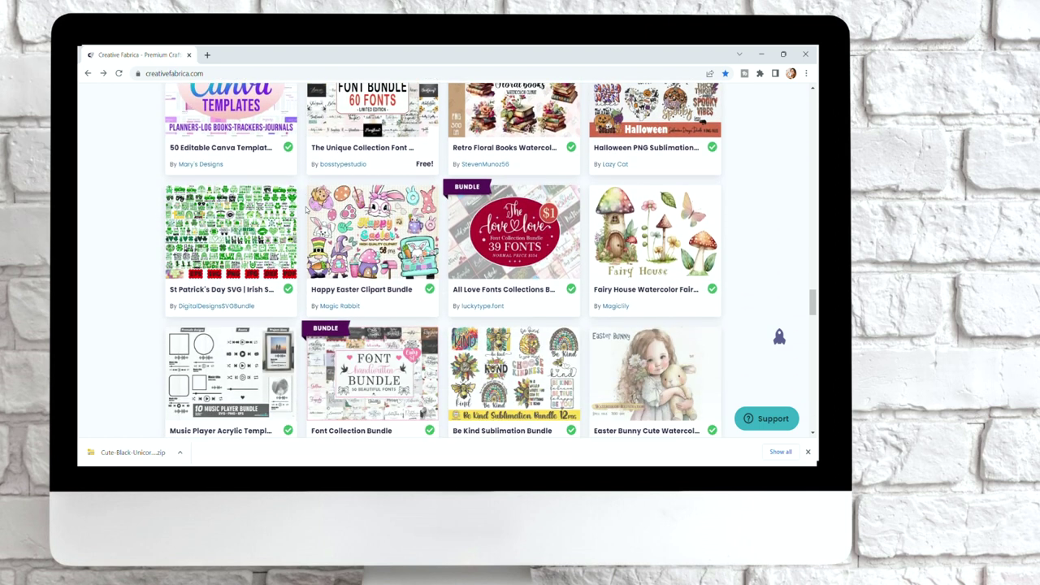
pyautogui.scroll(-1, 307, 209)
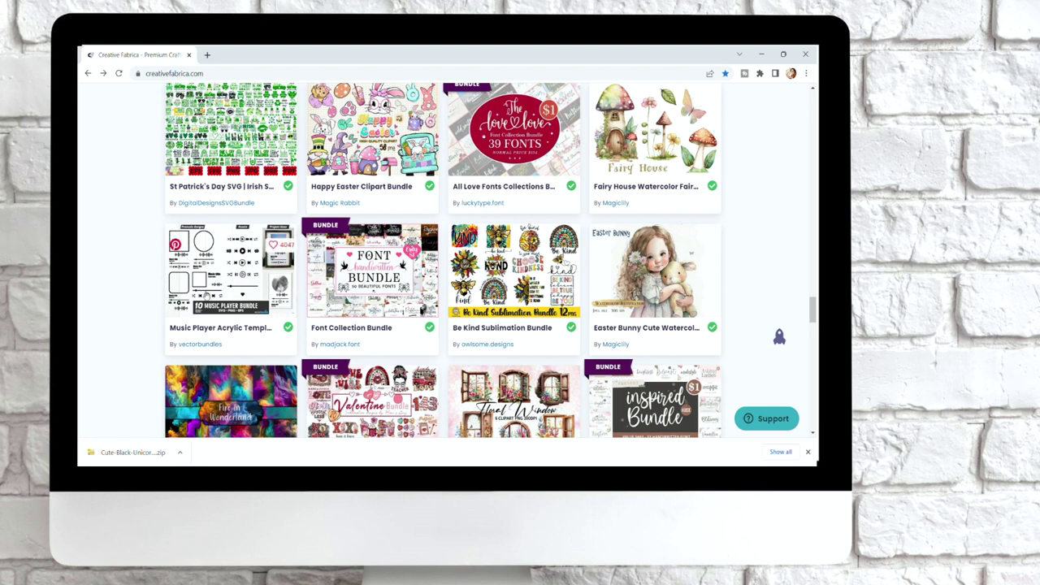
pyautogui.scroll(-2, 254, 284)
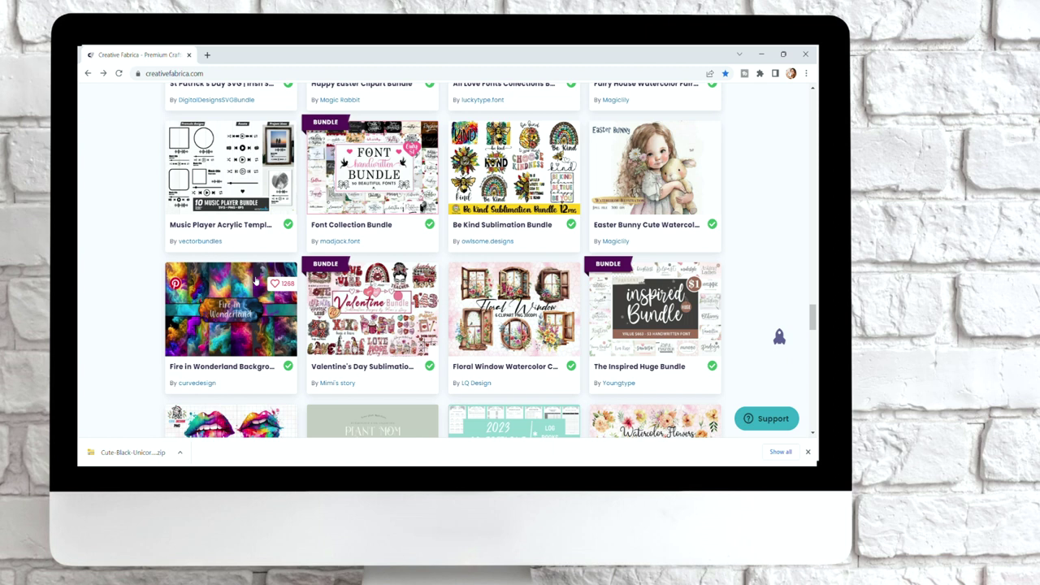
pyautogui.scroll(-1, 398, 318)
pyautogui.scroll(-2, 426, 303)
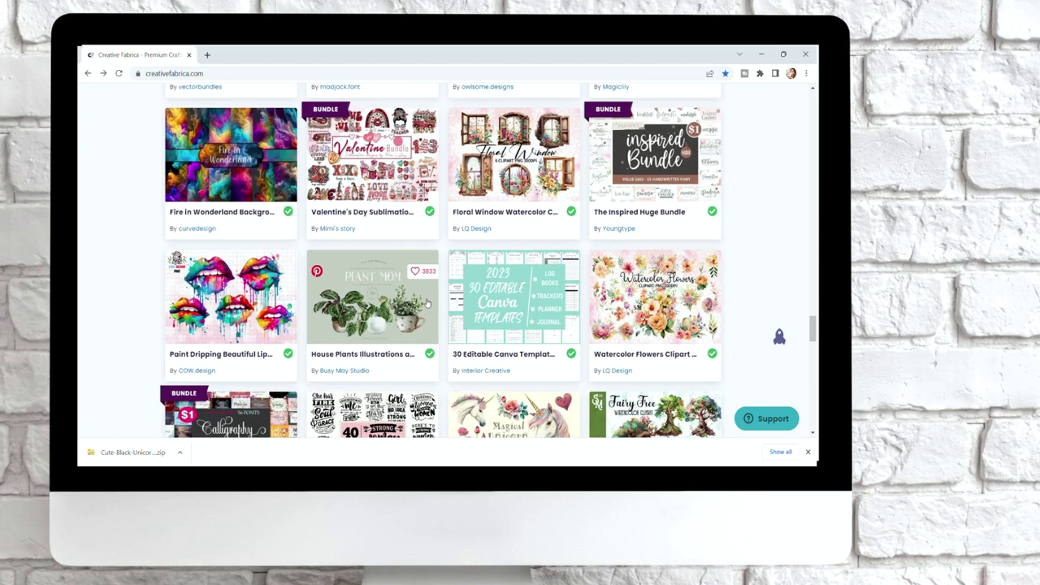
pyautogui.scroll(-1, 427, 303)
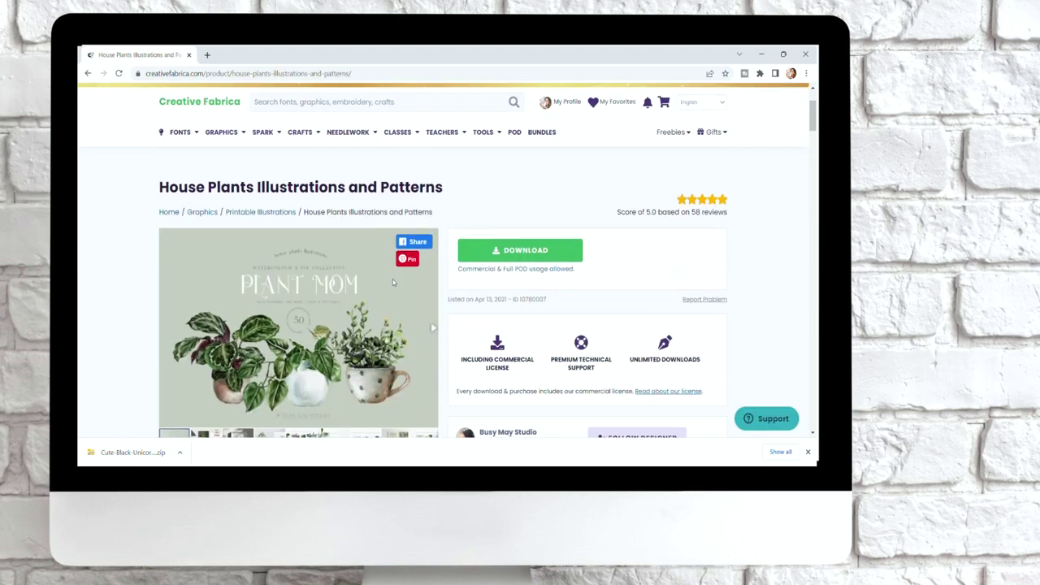
# Preview several sample images of House Plants Illustrations and Patterns, including the Plant Mom cover, and download the set
pyautogui.click(309, 392)
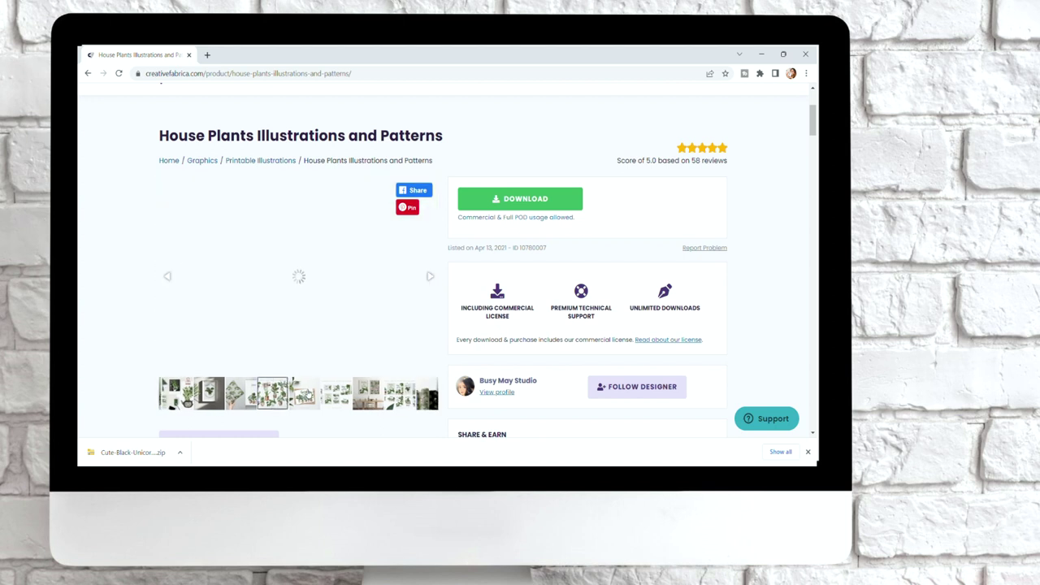
pyautogui.click(237, 395)
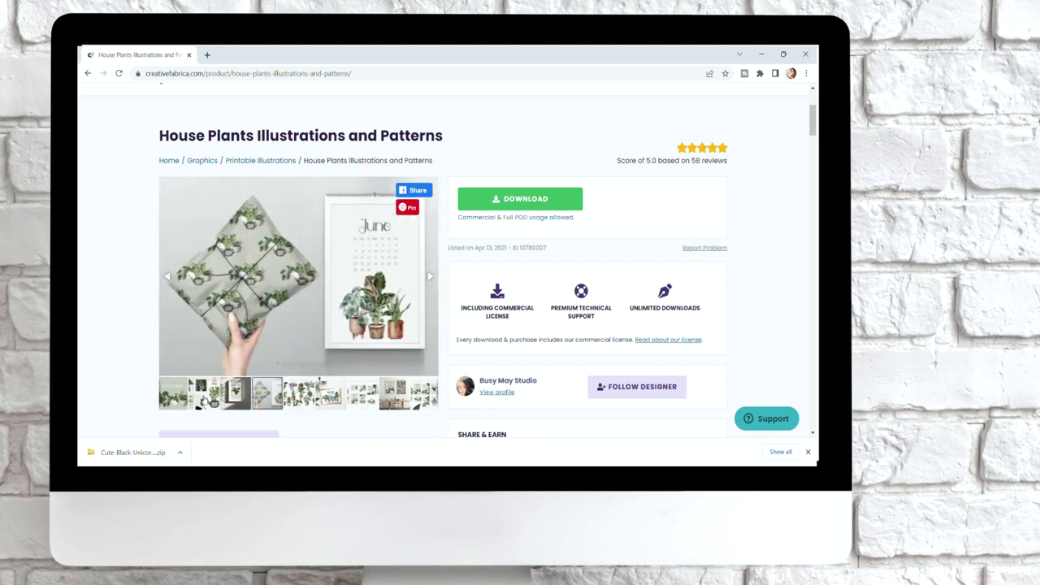
pyautogui.click(193, 399)
pyautogui.click(184, 397)
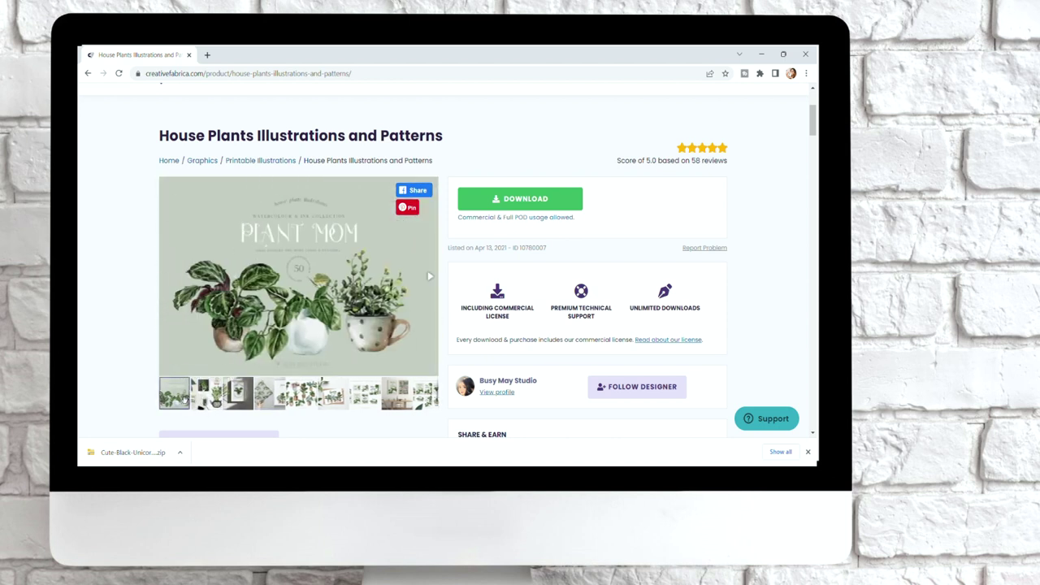
pyautogui.click(520, 199)
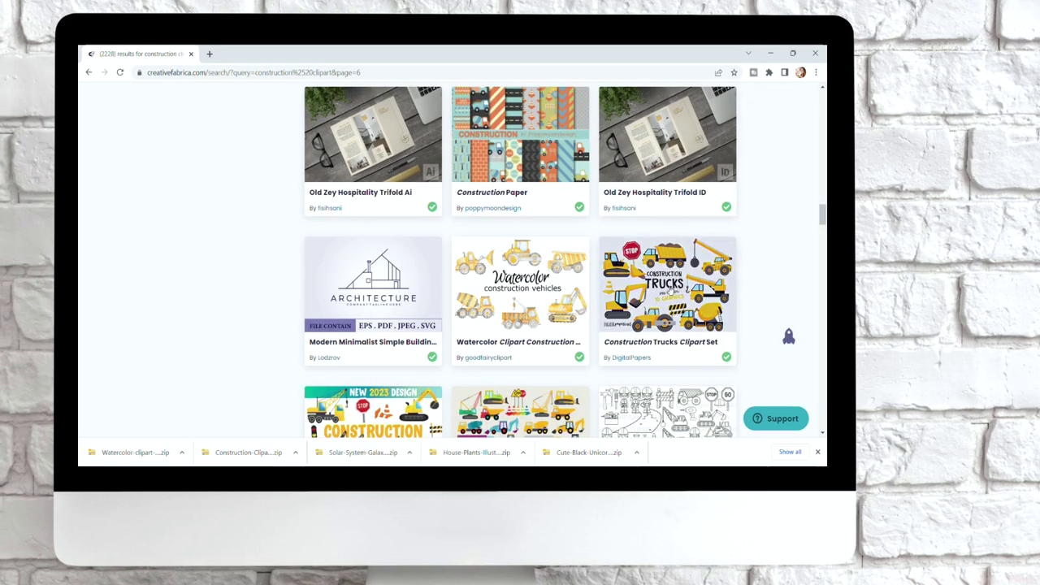
# Locate the Construction Trucks Clipart Set and Watercolor Clipart Construction Vehicles on page 6 of the construction clipart results
pyautogui.scroll(1, 671, 294)
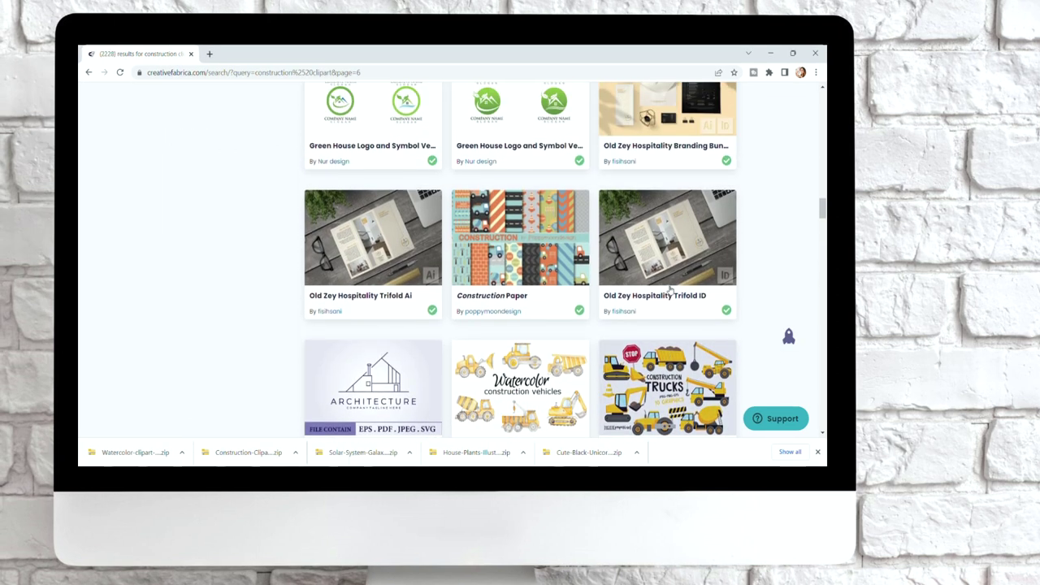
pyautogui.click(687, 358)
pyautogui.click(538, 357)
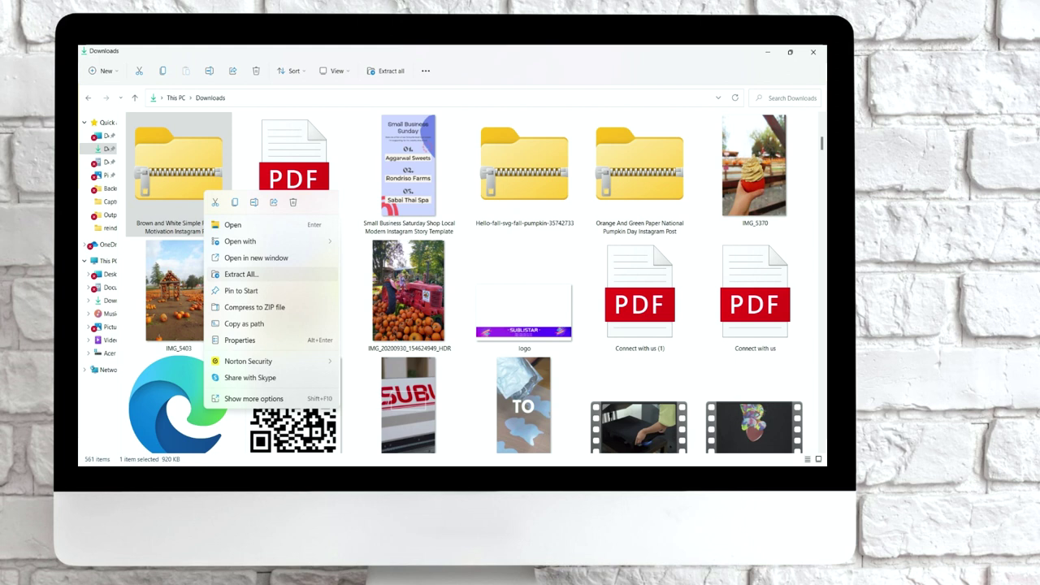
# Switch to the Downloads folder in File Explorer and extract all files from the Brown and White Simple Motivation Instagram zip
pyautogui.click(241, 274)
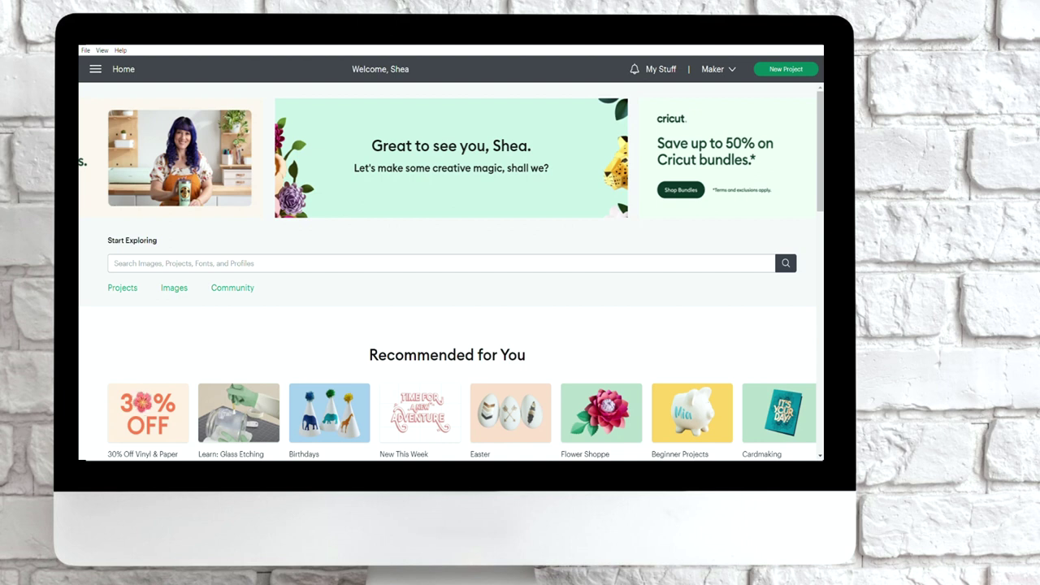
# Switch to Cricut Design Space, start a new project, and upload the yellow excavator image from the computer
pyautogui.click(769, 70)
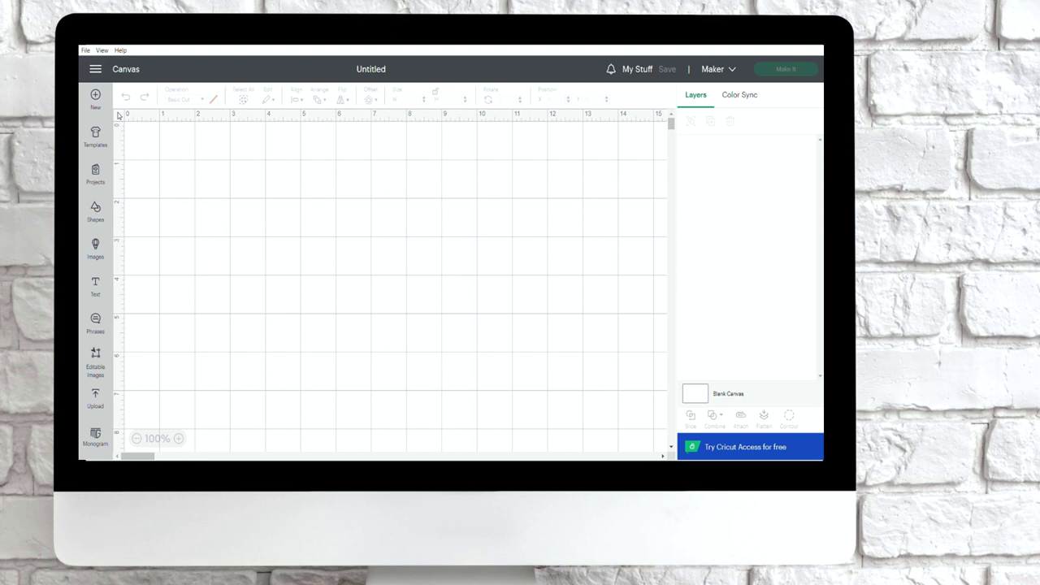
pyautogui.click(96, 393)
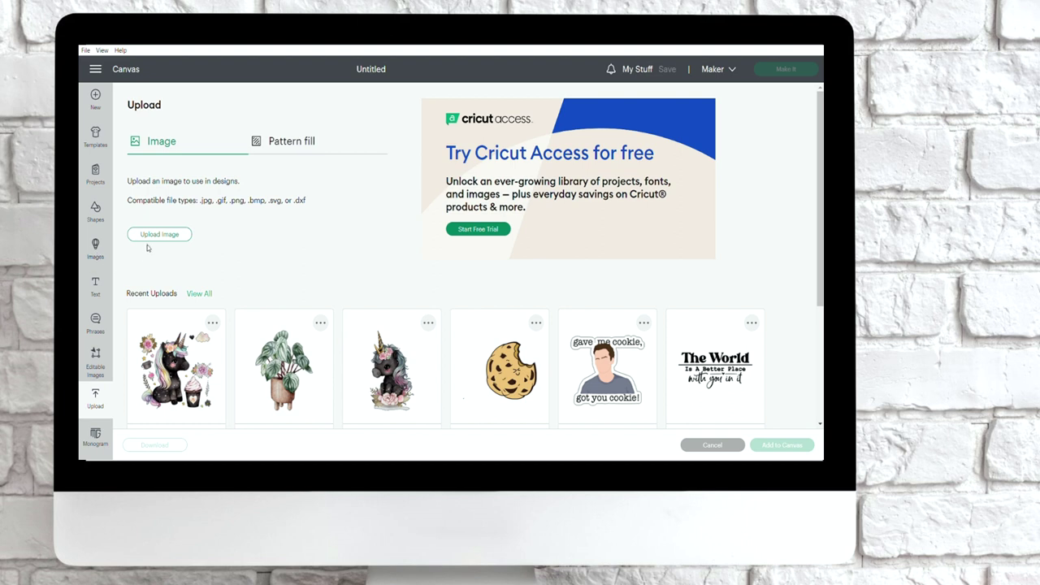
pyautogui.click(143, 236)
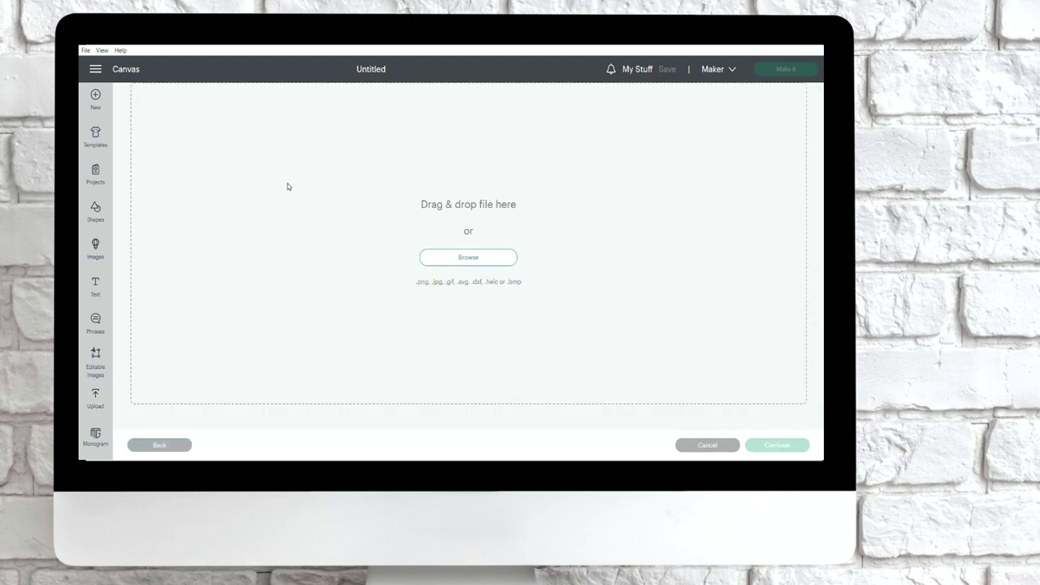
pyautogui.click(490, 257)
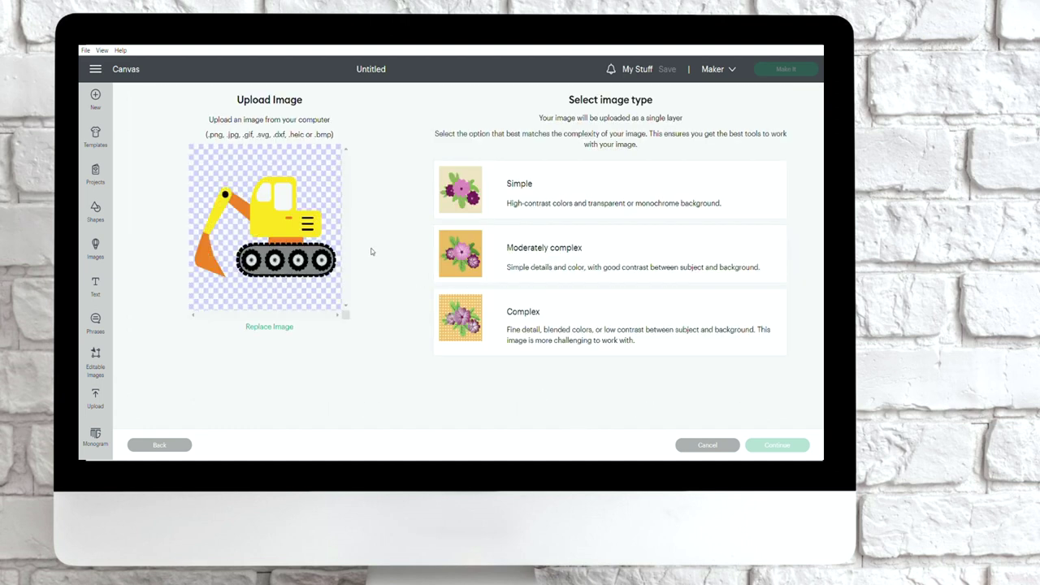
# Compare the Simple and Complex image types on the uploaded excavator and choose Complex
pyautogui.click(491, 315)
pyautogui.click(506, 206)
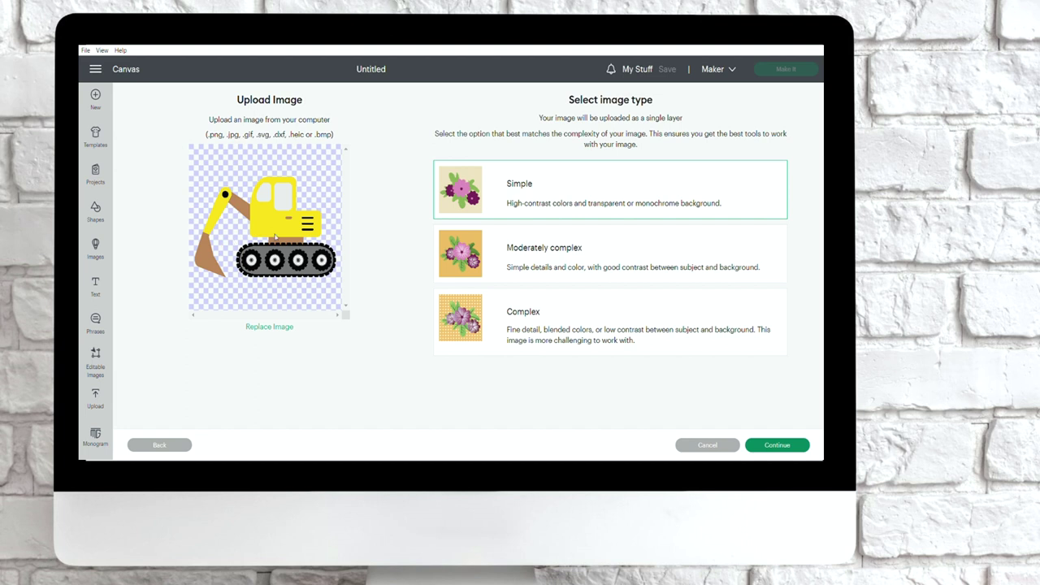
pyautogui.click(505, 325)
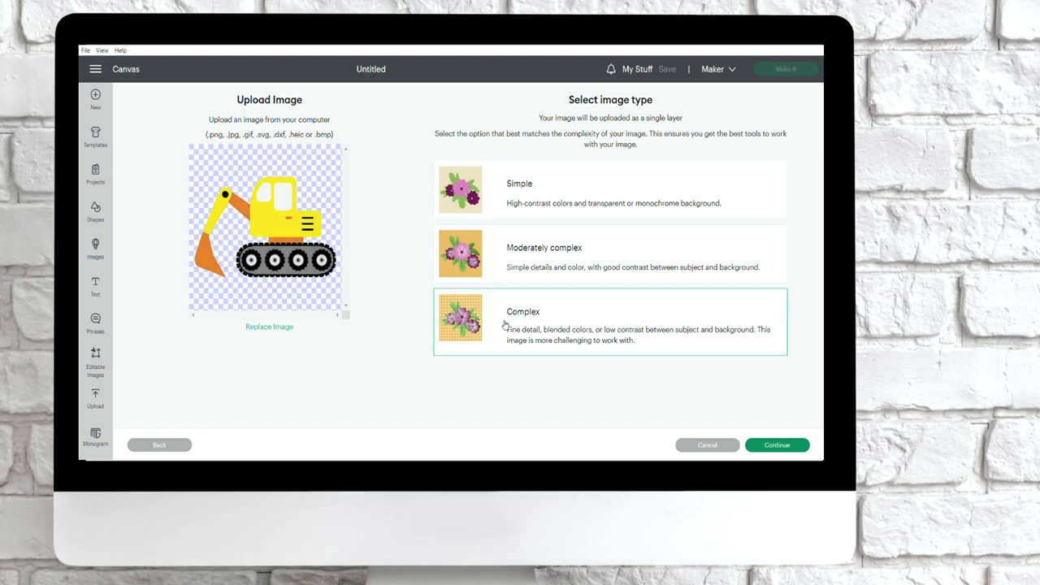
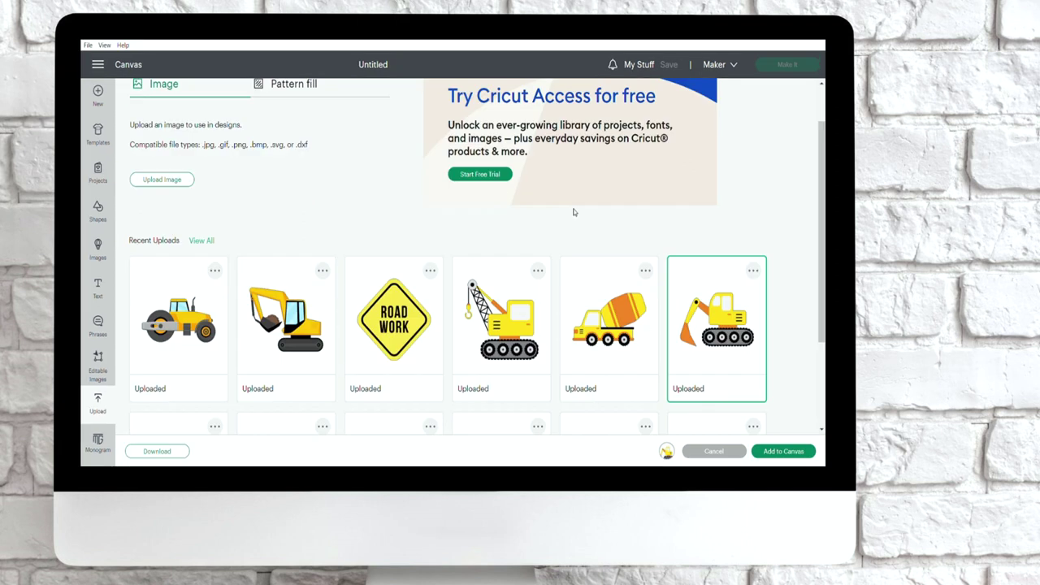
# Select all six construction images in the recent uploads, including the Road Work sign, and add them to the canvas
pyautogui.click(718, 338)
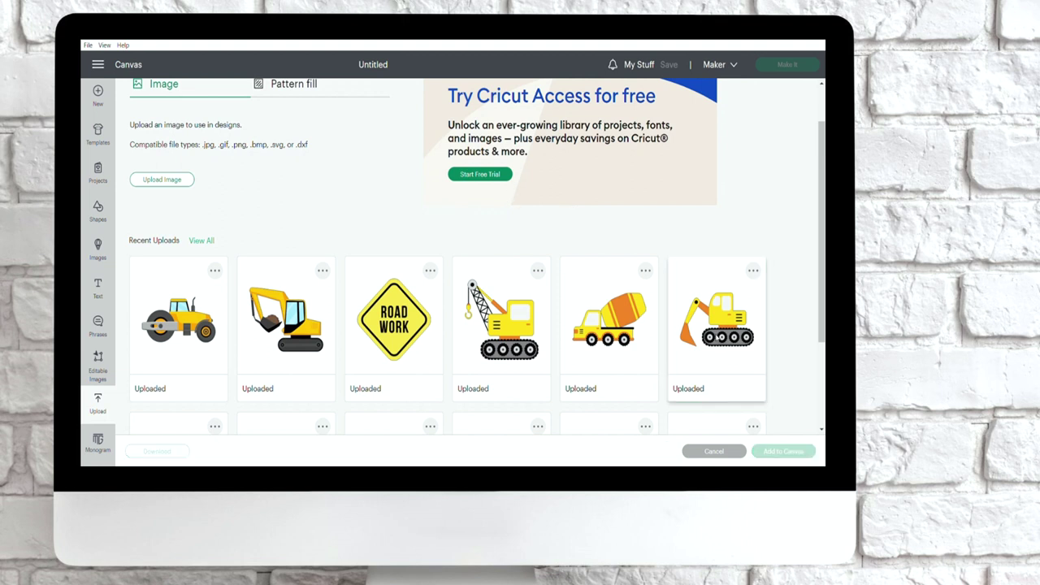
pyautogui.click(306, 322)
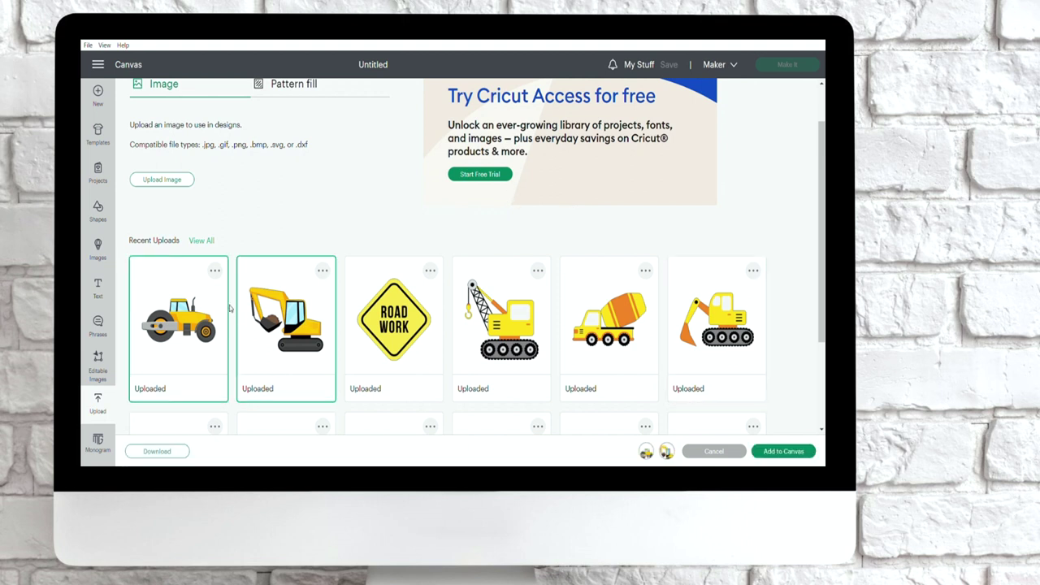
pyautogui.click(414, 332)
pyautogui.click(495, 334)
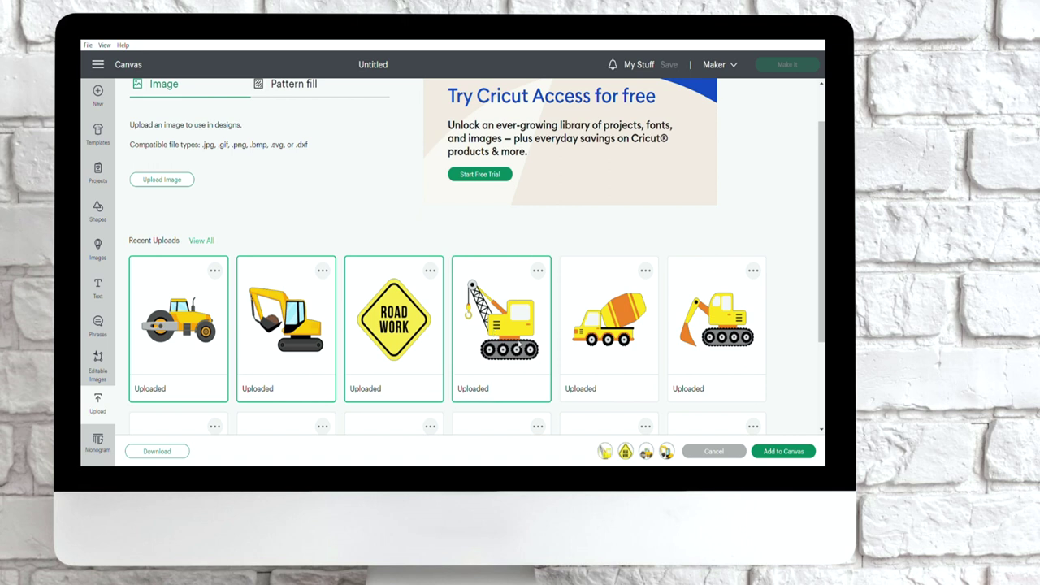
pyautogui.click(593, 315)
pyautogui.click(697, 324)
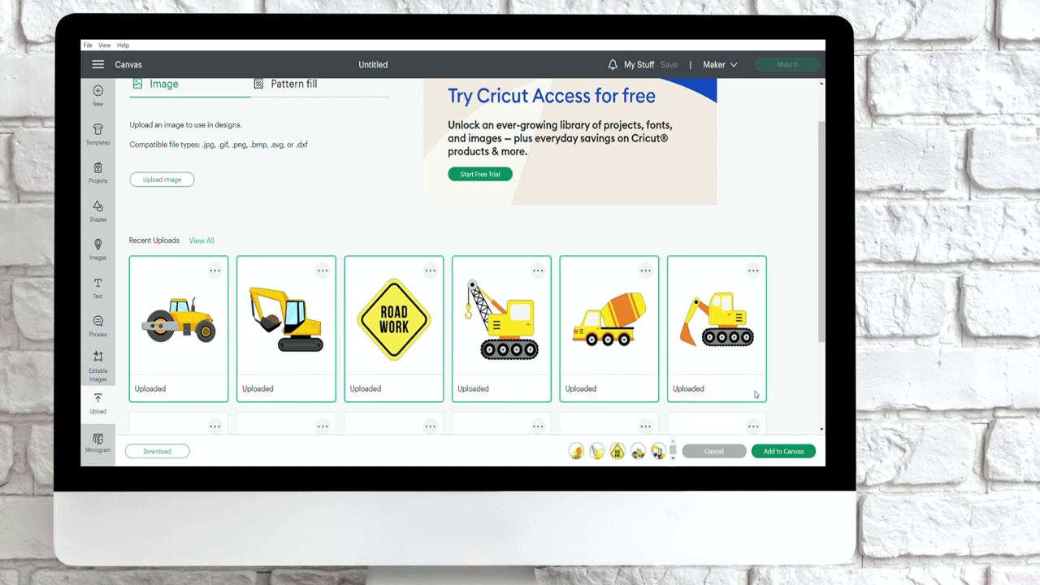
pyautogui.click(782, 452)
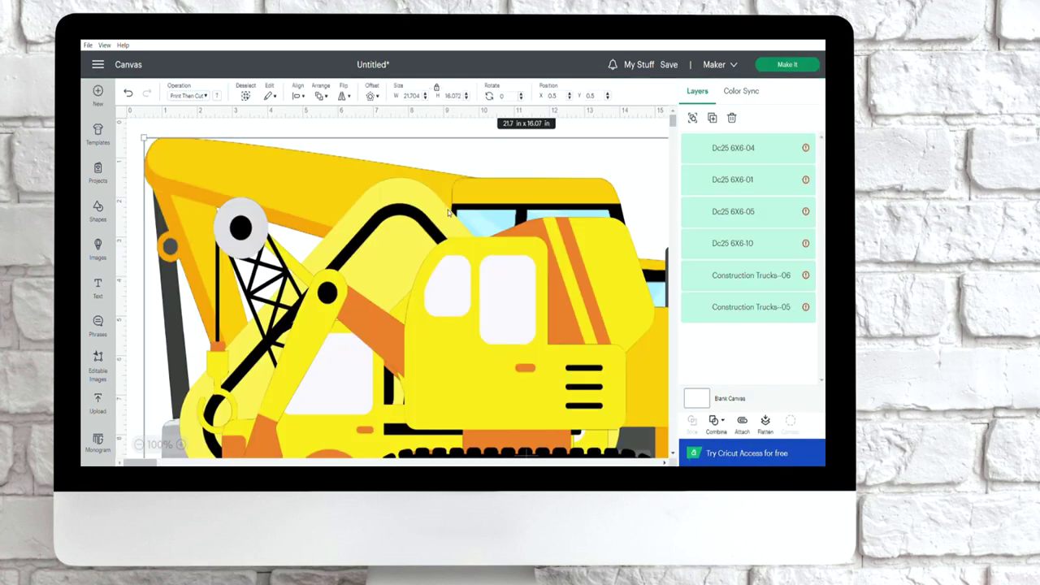
# Resize all six selected construction images together to a width of 5 in
pyautogui.click(415, 96)
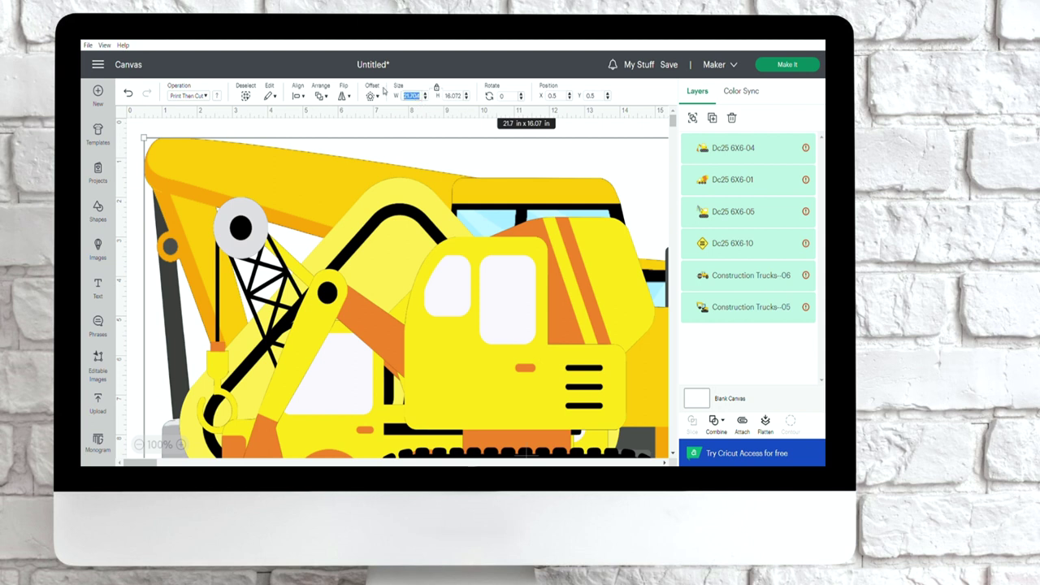
pyautogui.write('5')
pyautogui.press('Return')
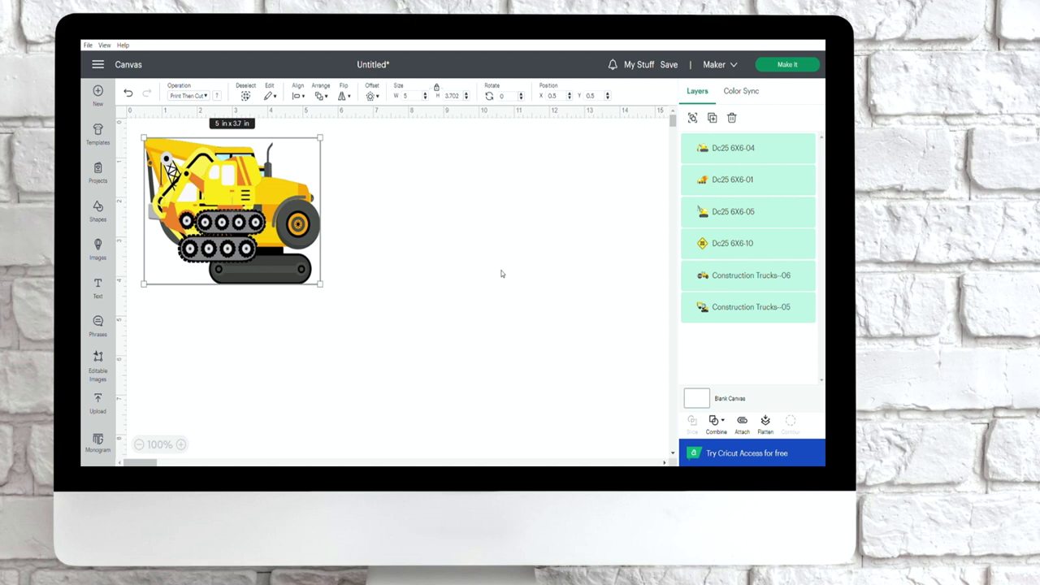
pyautogui.click(501, 273)
# Separate the overlapping images by moving the small excavator, cement mixer, crane and Road Work sign to empty areas of the canvas
pyautogui.click(215, 191)
pyautogui.moveTo(215, 191); pyautogui.dragTo(461, 187)
pyautogui.moveTo(171, 209); pyautogui.dragTo(471, 310)
pyautogui.moveTo(207, 203); pyautogui.dragTo(610, 215)
pyautogui.click(213, 209)
pyautogui.moveTo(213, 210); pyautogui.dragTo(221, 371)
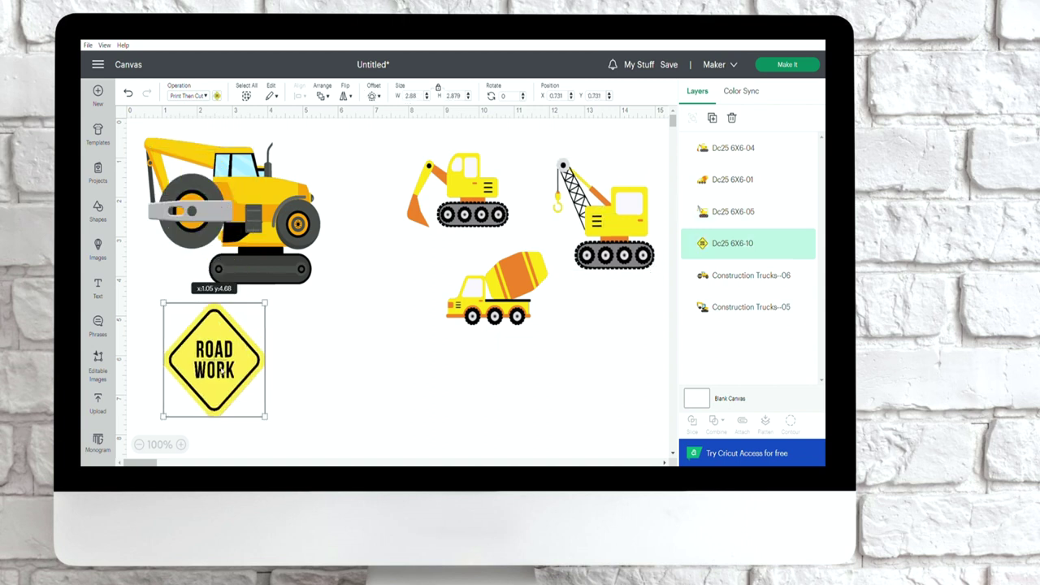
# Shrink the two oversized construction trucks, making the one with the large wheels about 3.2 in wide, and adjust the crane's position
pyautogui.click(286, 224)
pyautogui.moveTo(332, 261); pyautogui.dragTo(272, 224)
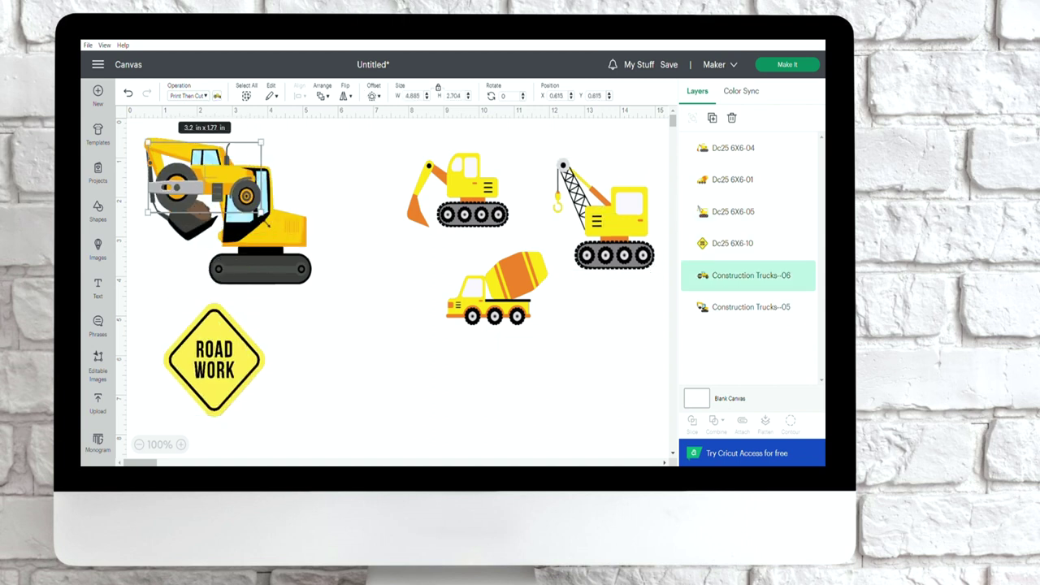
pyautogui.click(306, 280)
pyautogui.moveTo(320, 290); pyautogui.dragTo(254, 231)
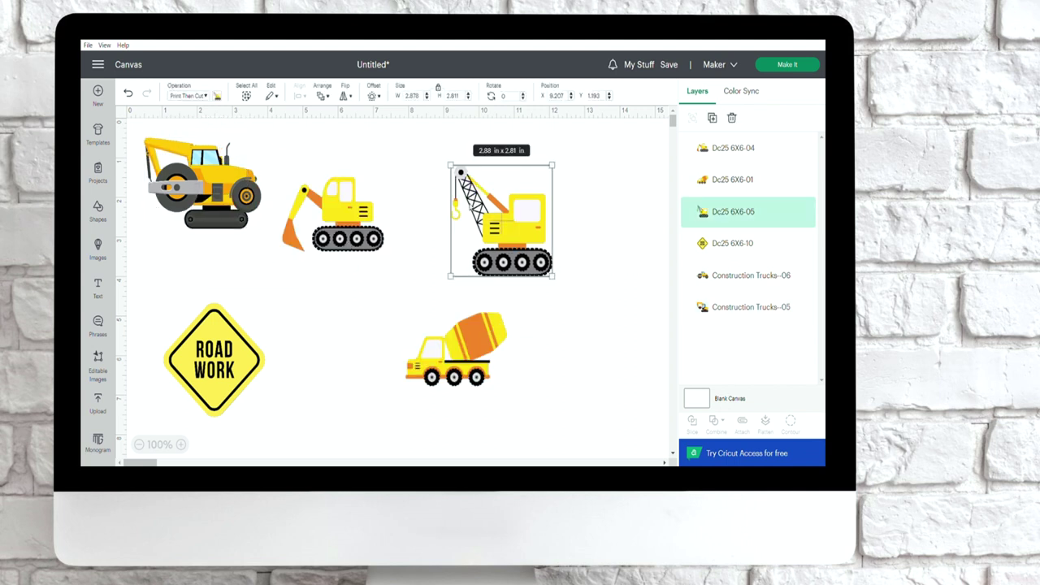
pyautogui.moveTo(502, 219); pyautogui.dragTo(499, 217)
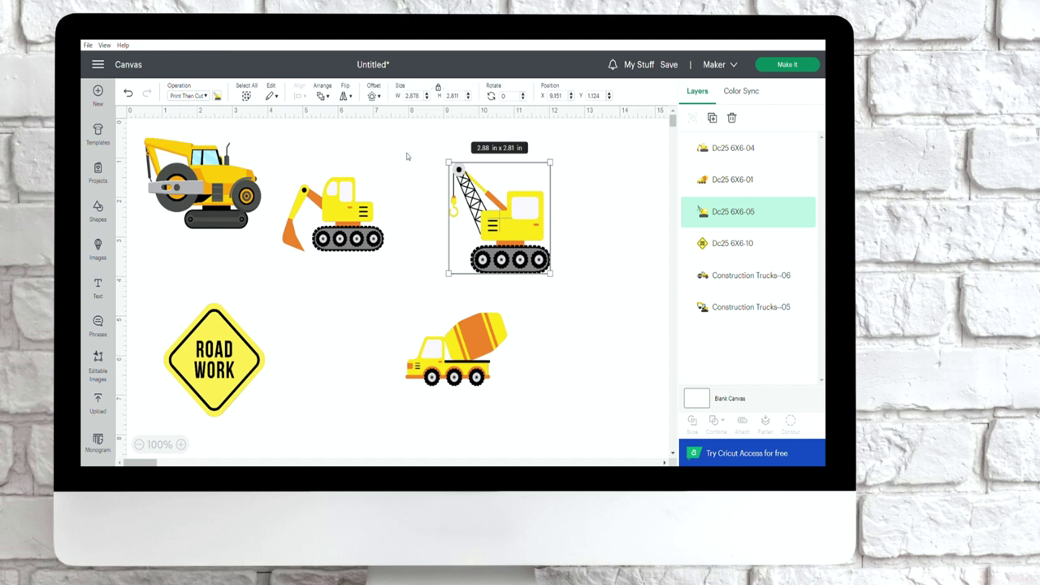
# Add a 0.06 in rounded offset around the crane and color it white
pyautogui.click(372, 95)
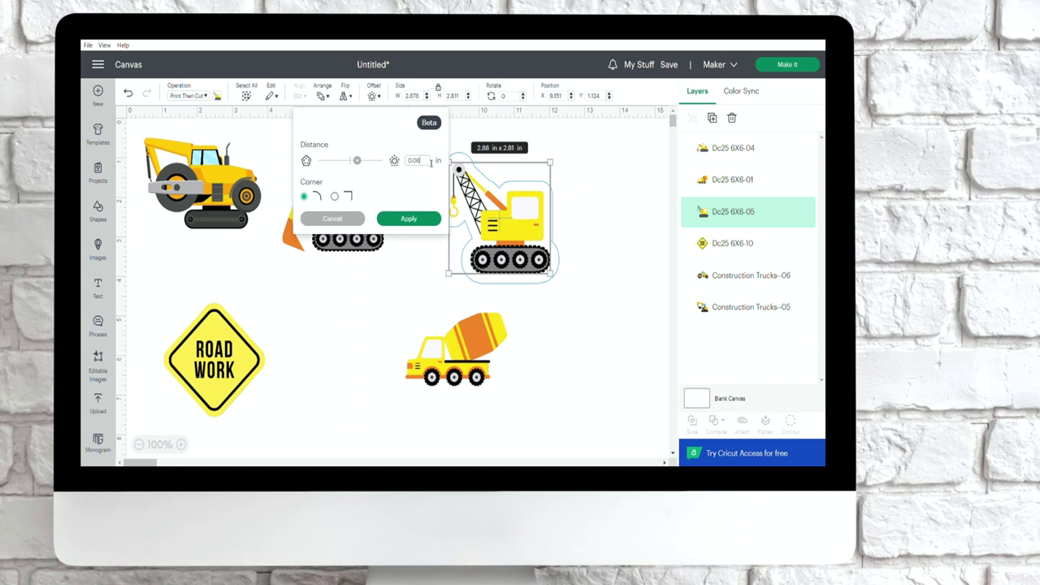
pyautogui.click(428, 222)
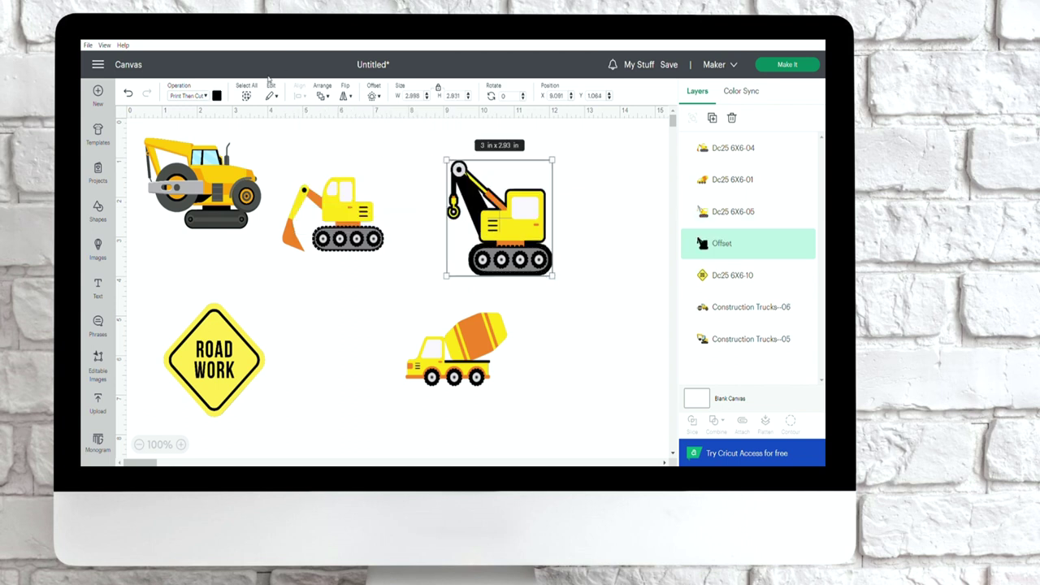
pyautogui.click(216, 95)
pyautogui.click(231, 218)
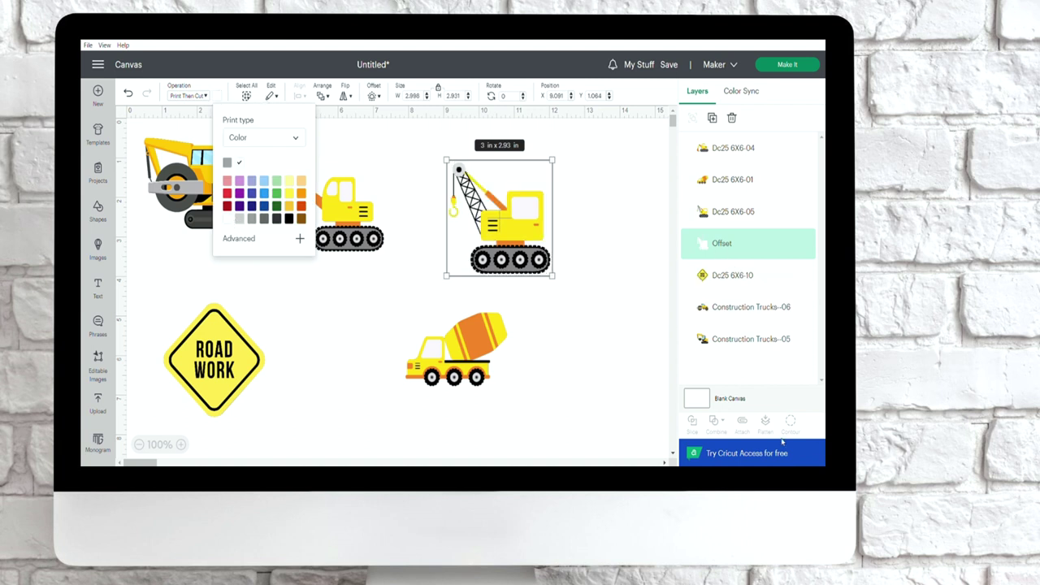
pyautogui.click(794, 253)
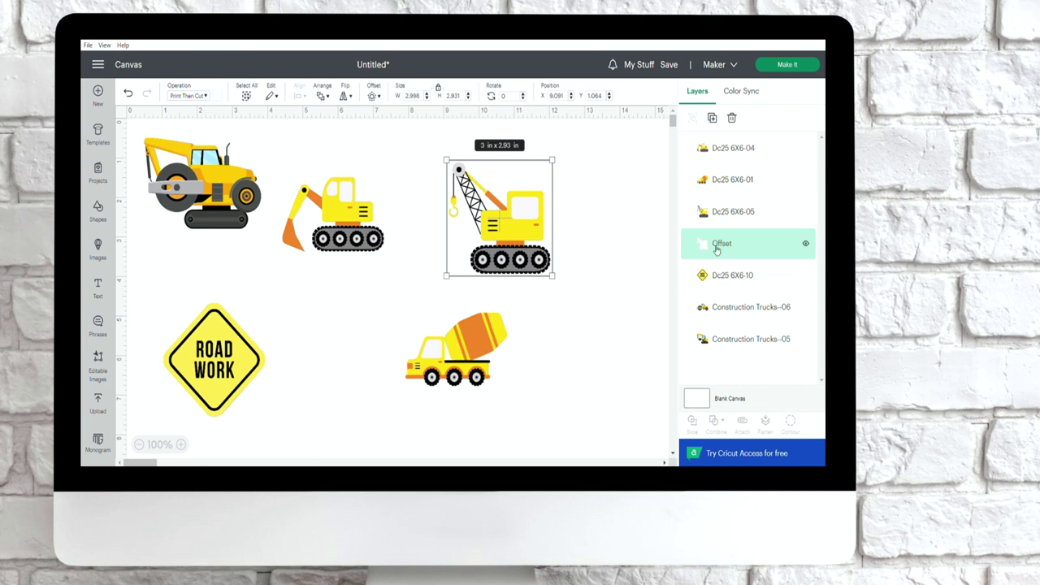
# Recolor the crane's offset layer light gray
pyautogui.click(221, 96)
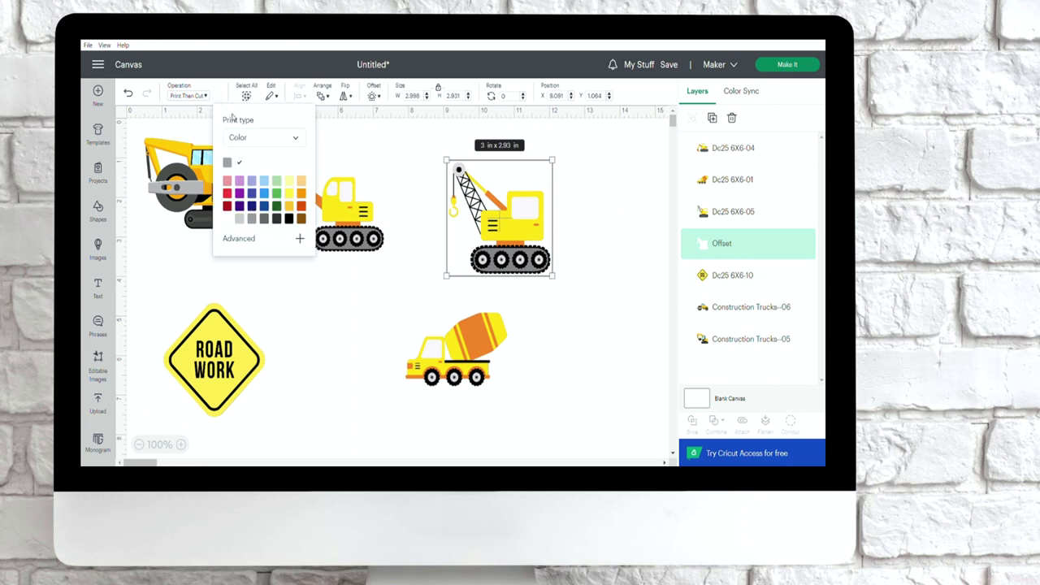
pyautogui.click(240, 220)
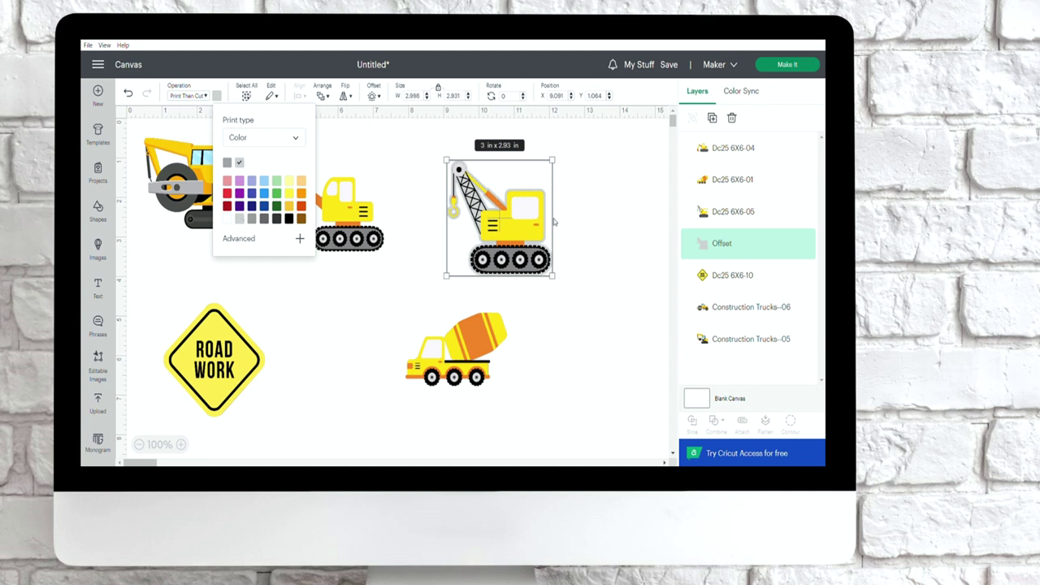
pyautogui.click(580, 200)
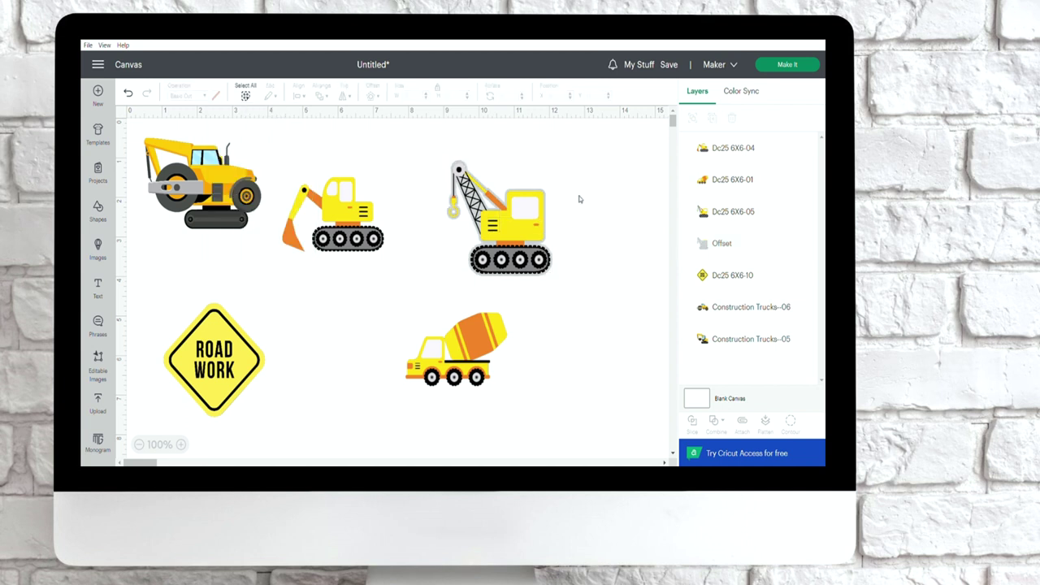
# Change the operation of the crane's offset layer to Basic Cut
pyautogui.click(489, 208)
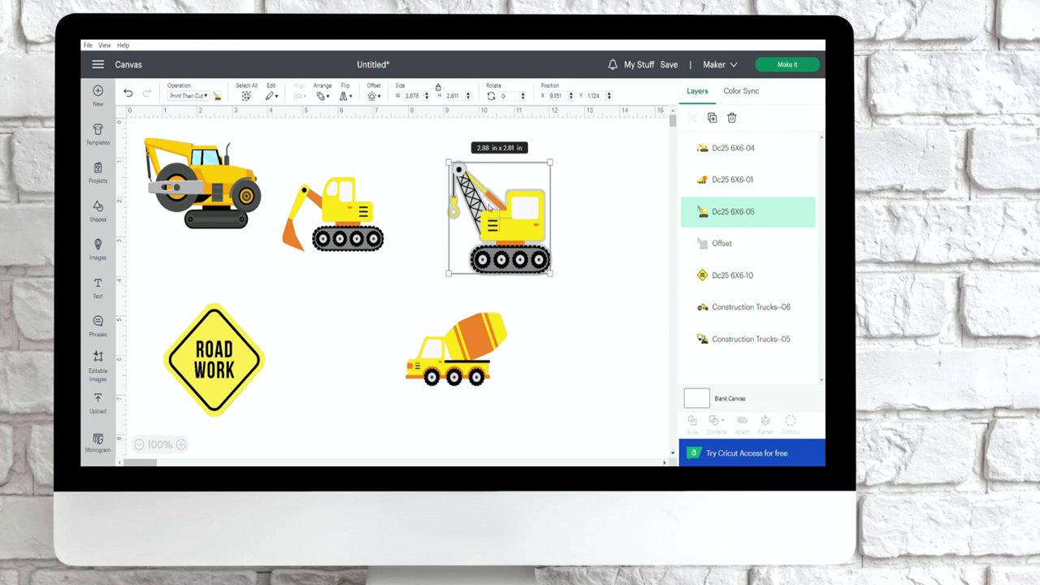
pyautogui.click(711, 244)
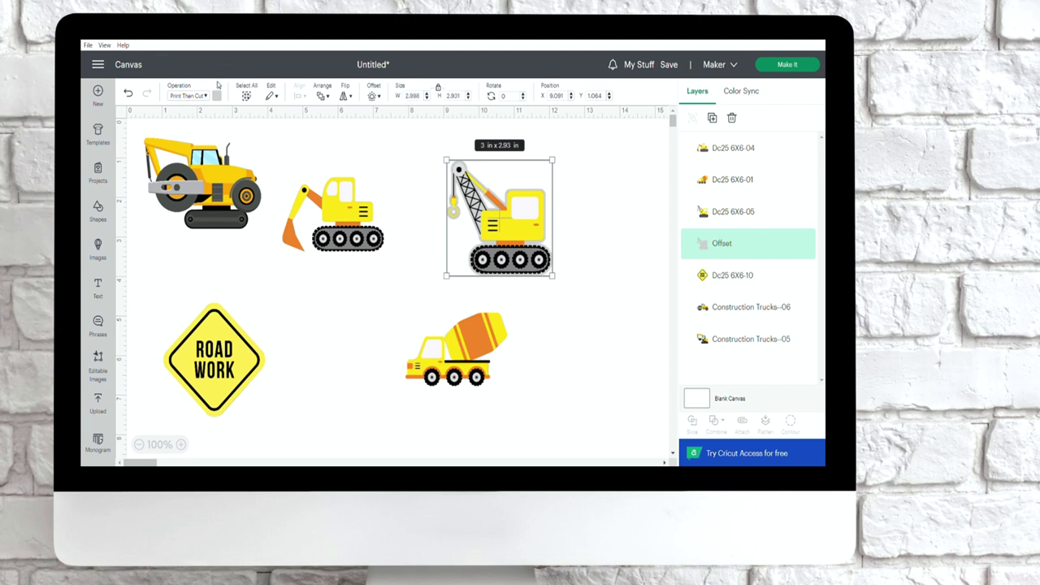
pyautogui.click(197, 96)
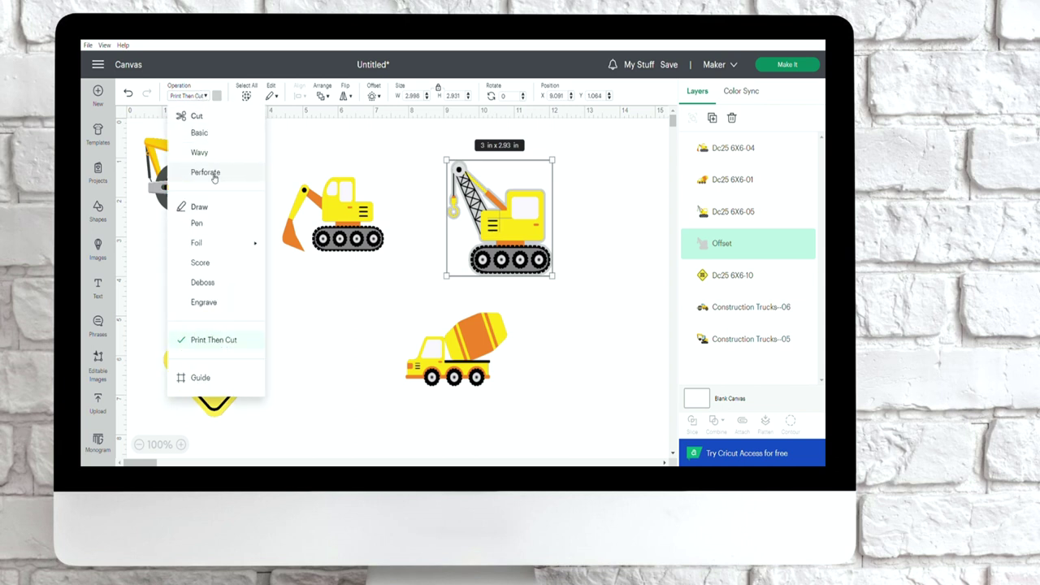
pyautogui.click(197, 133)
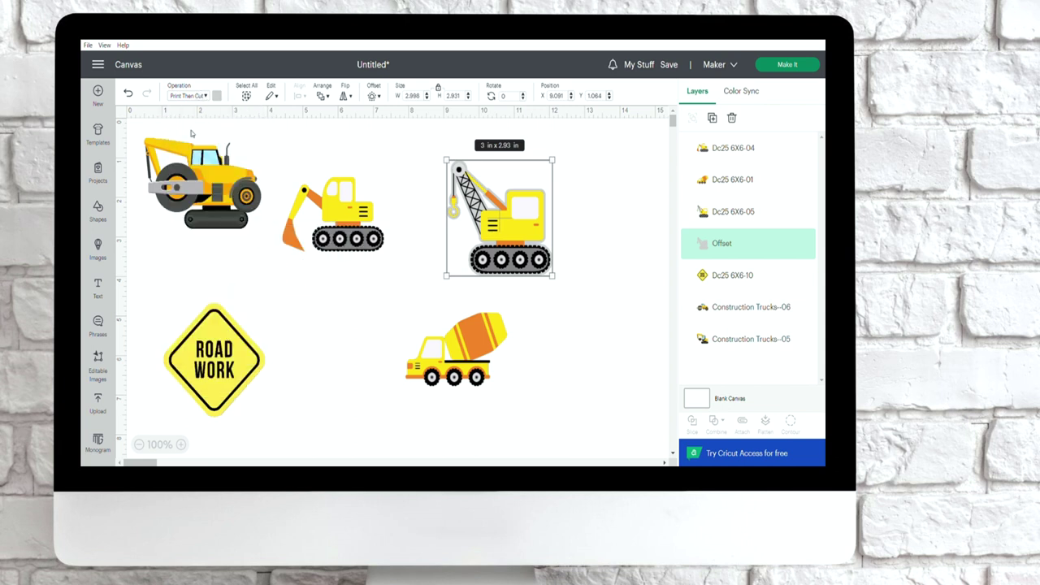
# Hide all contours of the crane's offset layer to close its inner cutouts
pyautogui.click(791, 422)
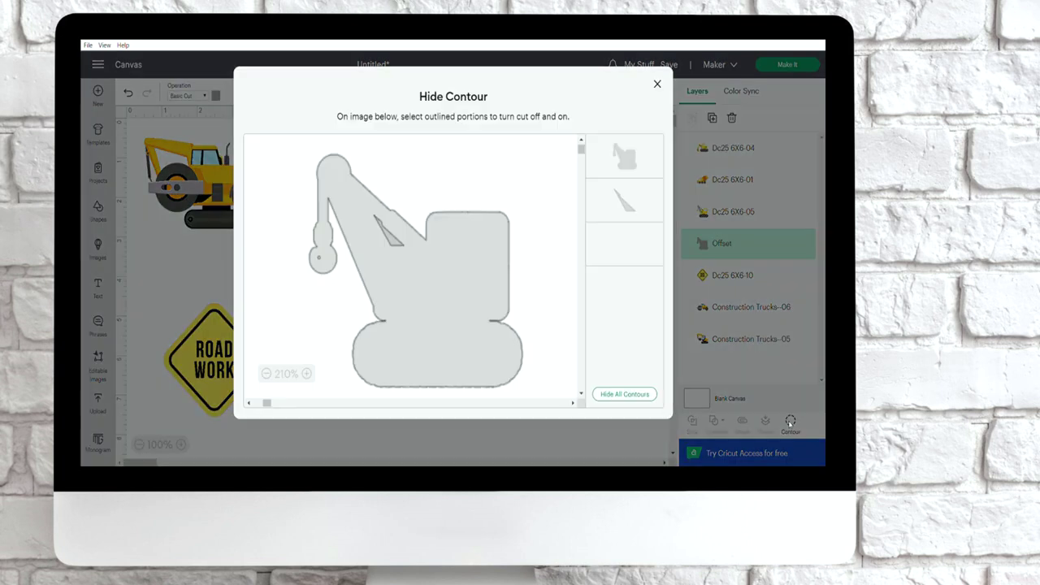
pyautogui.click(622, 395)
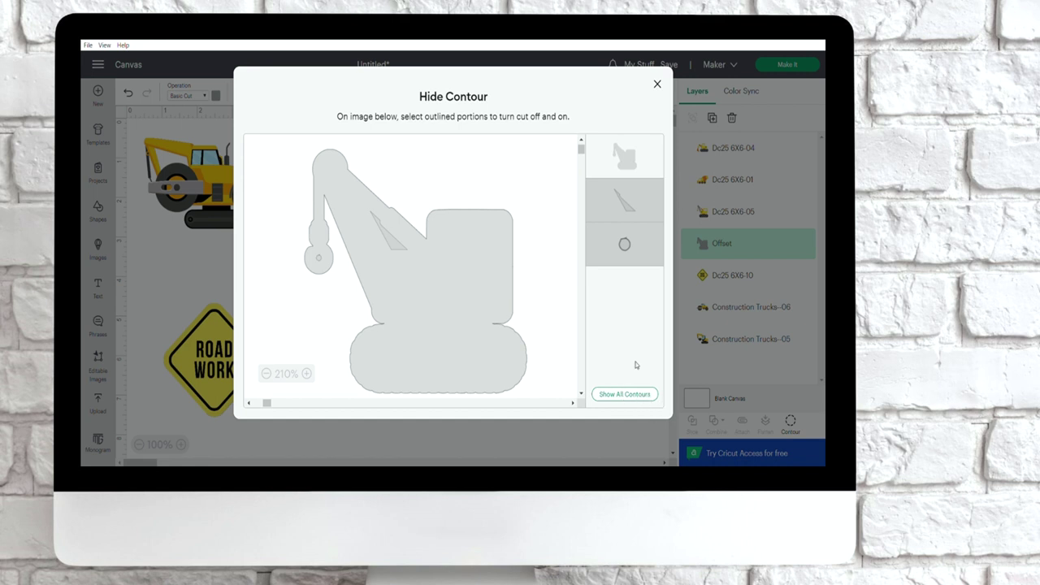
pyautogui.click(657, 83)
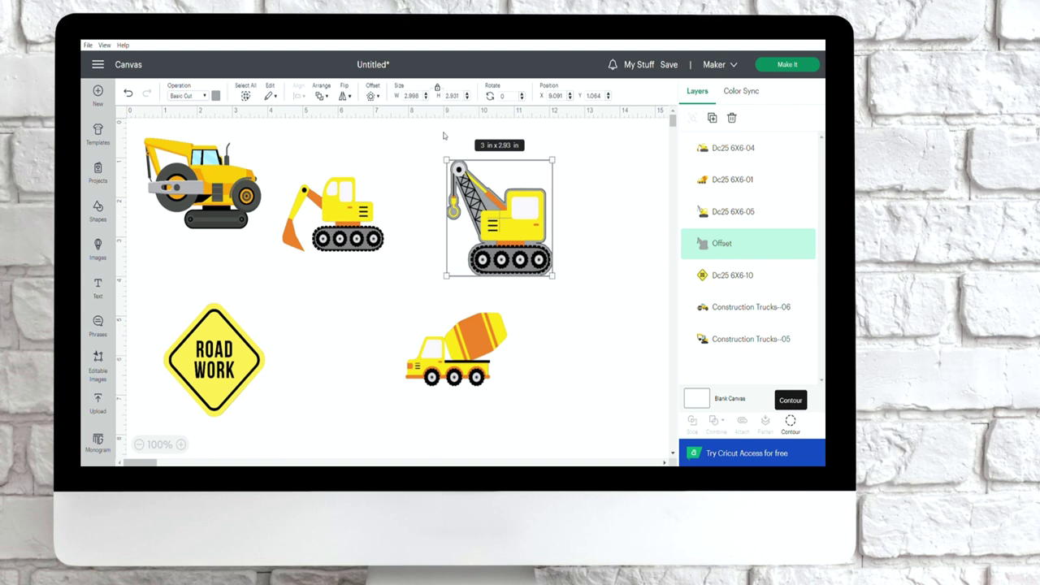
# Set the material color of the crane's offset layer to white
pyautogui.click(216, 96)
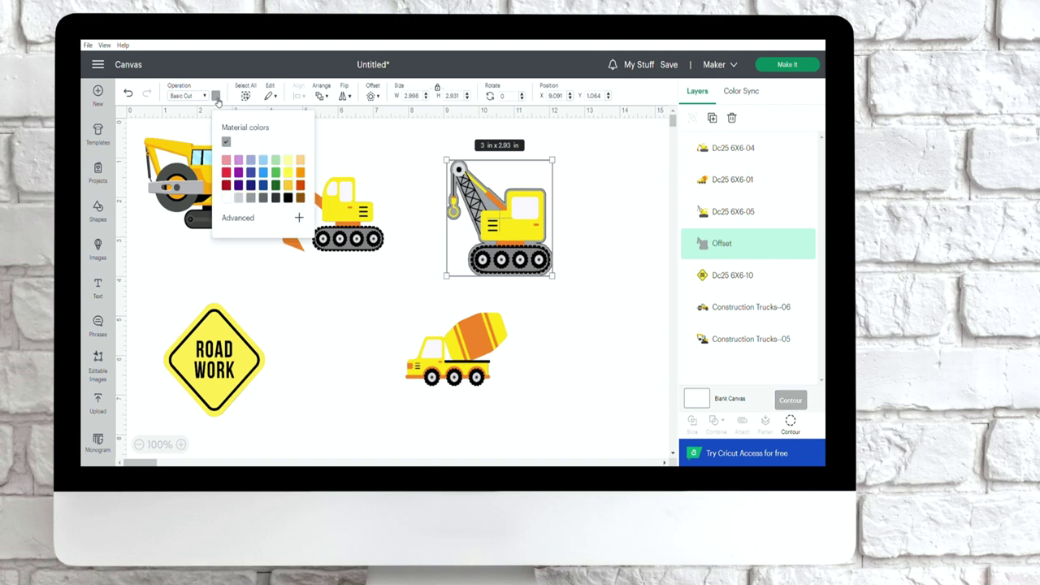
pyautogui.click(230, 197)
pyautogui.click(608, 204)
# Flatten the crane and its offset into one printable image and move it slightly away from its original spot
pyautogui.moveTo(603, 286); pyautogui.dragTo(415, 142)
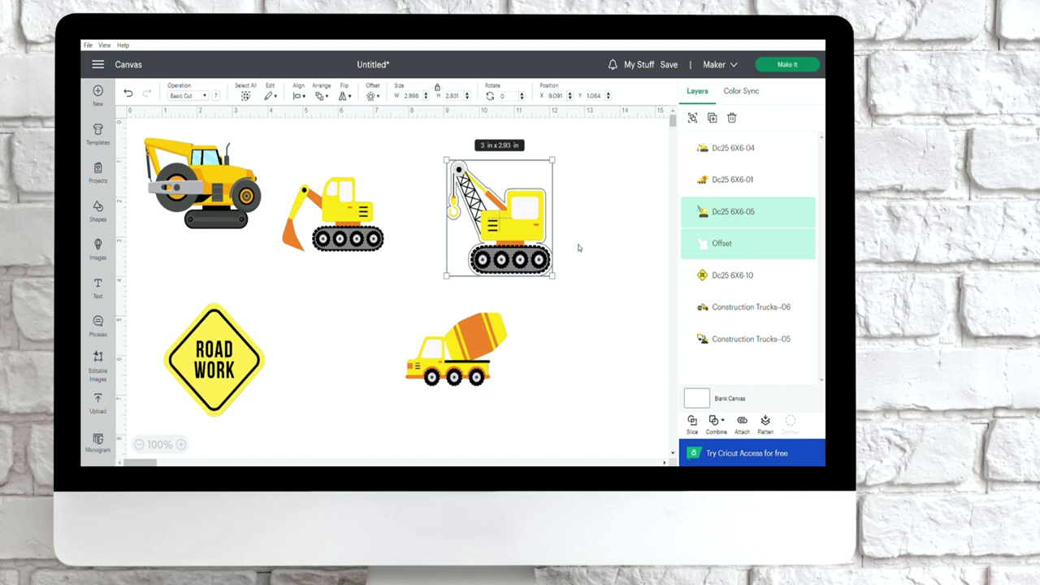
pyautogui.click(765, 421)
pyautogui.moveTo(539, 258); pyautogui.dragTo(567, 263)
pyautogui.click(615, 279)
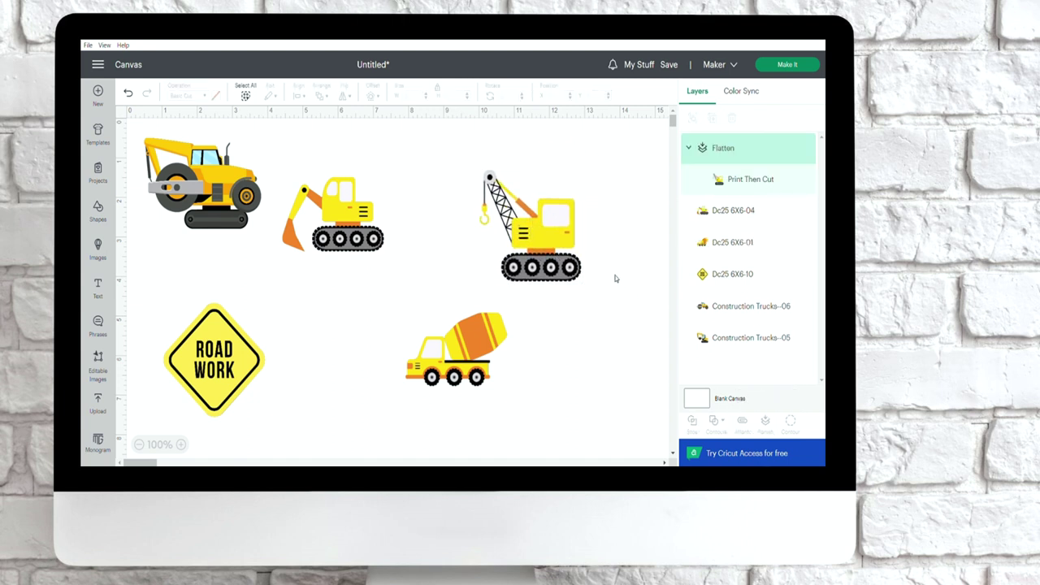
# Change the blank canvas color to light blue and move the flattened crane toward the canvas's upper right
pyautogui.click(720, 402)
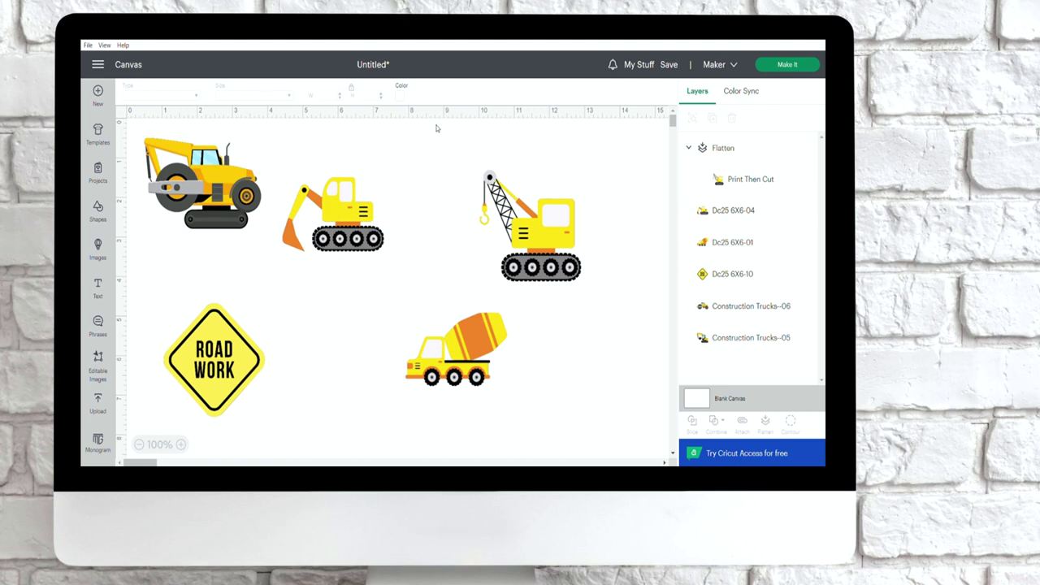
pyautogui.click(401, 95)
pyautogui.click(447, 154)
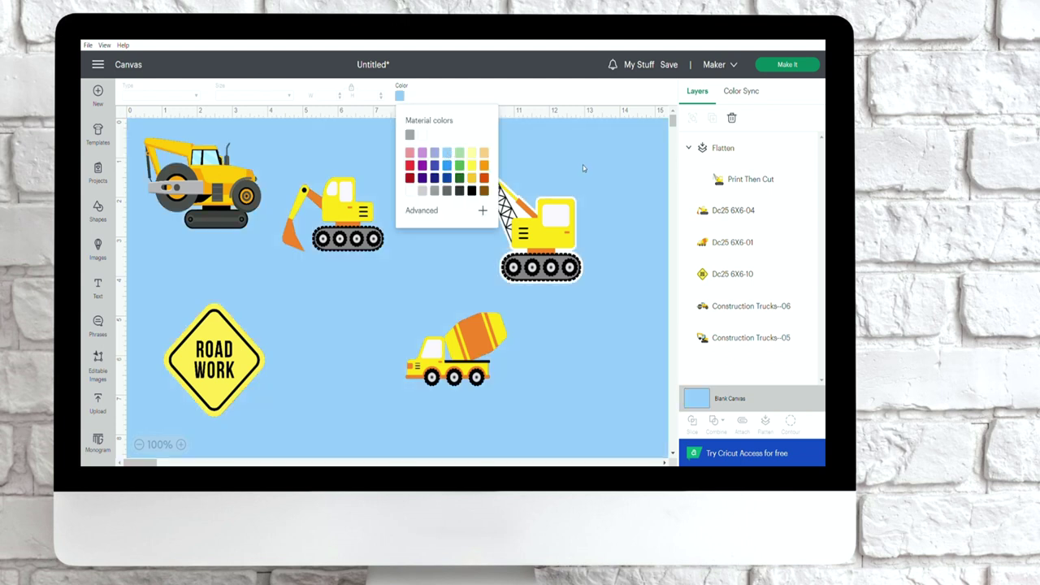
pyautogui.click(583, 168)
pyautogui.moveTo(552, 219); pyautogui.dragTo(579, 212)
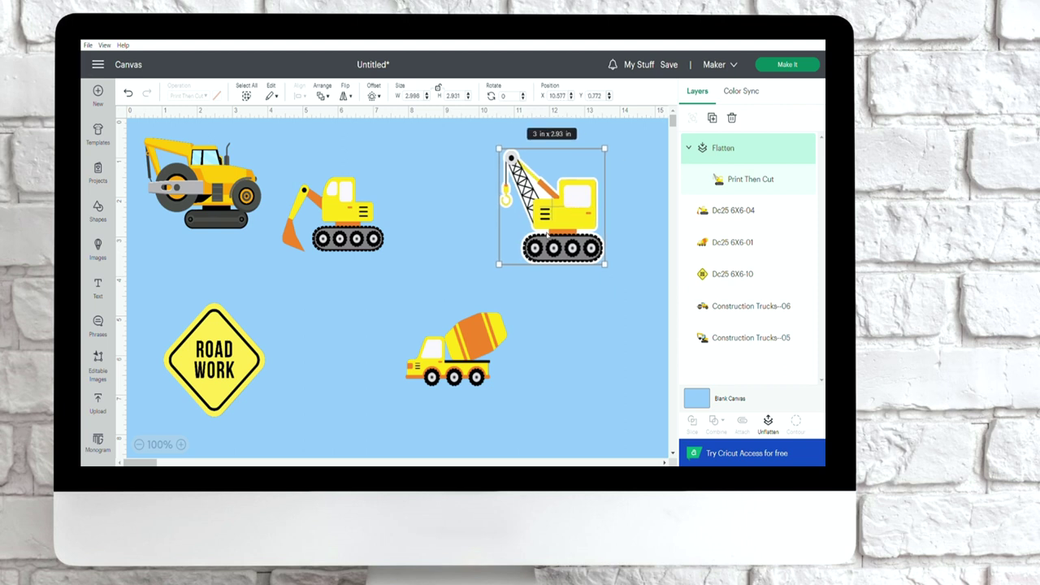
pyautogui.click(493, 313)
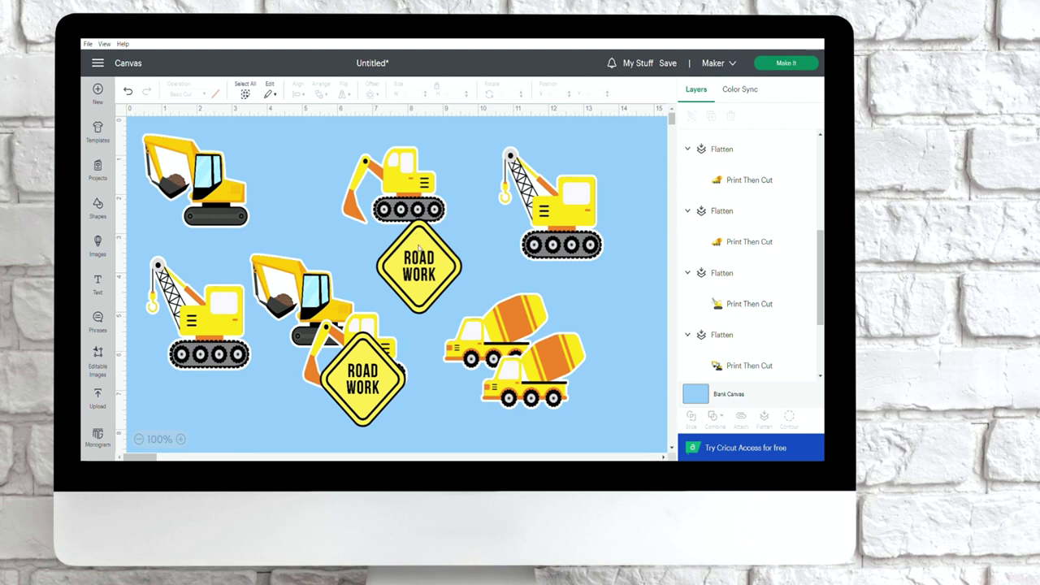
# Rearrange the duplicated stickers, stacking the two Road Work signs and moving the second bucket excavator clear of the small excavator
pyautogui.moveTo(430, 258); pyautogui.dragTo(431, 279)
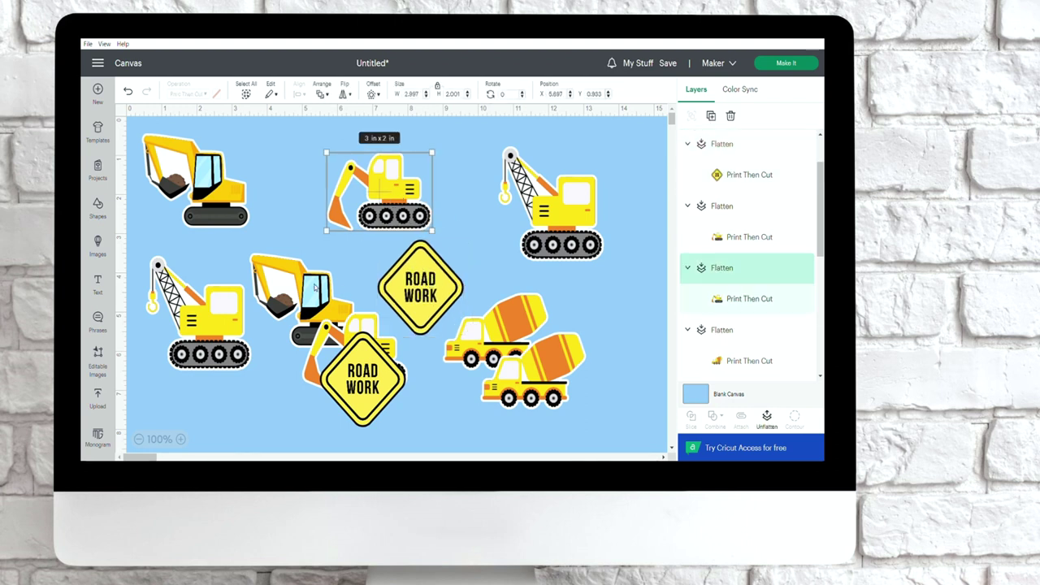
pyautogui.moveTo(316, 286); pyautogui.dragTo(291, 243)
pyautogui.moveTo(377, 392); pyautogui.dragTo(438, 300)
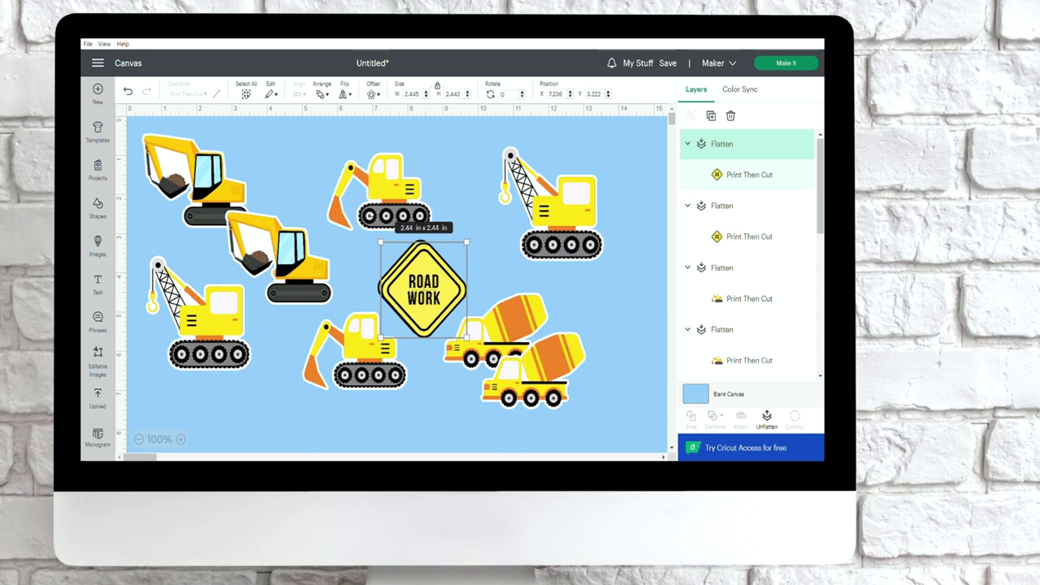
pyautogui.moveTo(603, 230); pyautogui.dragTo(591, 234)
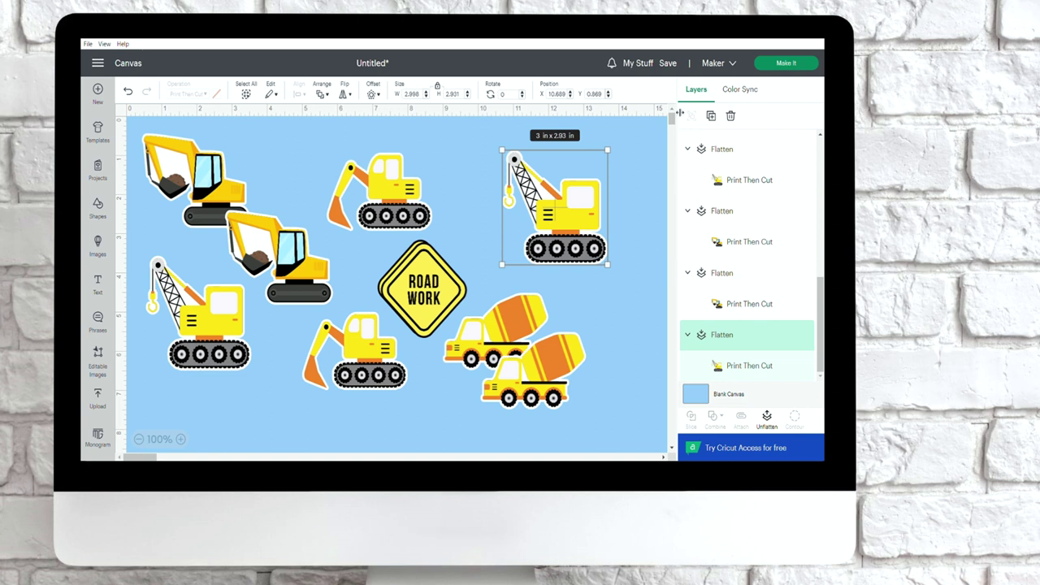
# Send the project to the mat preview and move the second excavator, Road Work sign and crane farther from their matching copies
pyautogui.click(768, 63)
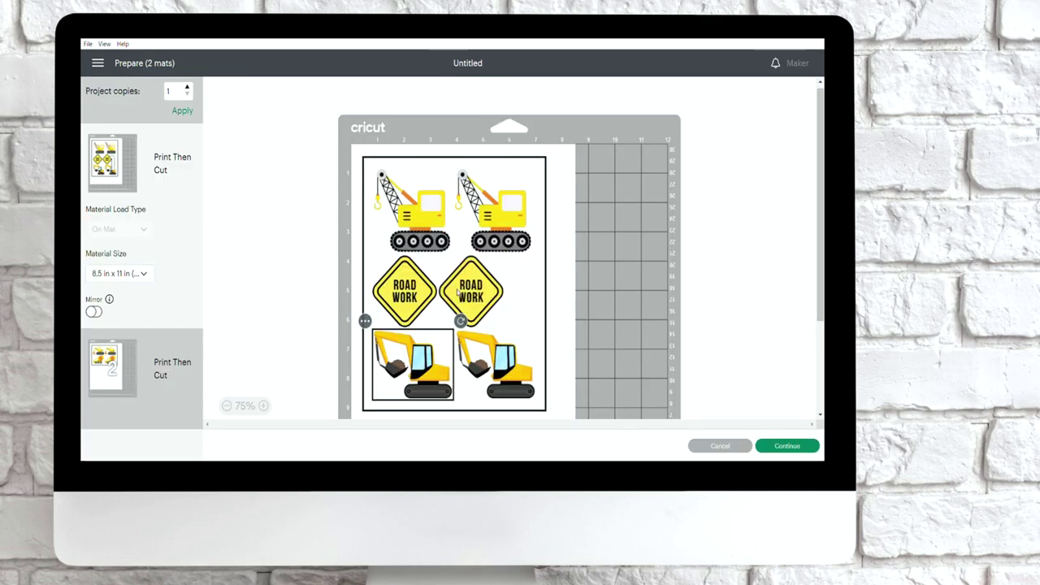
pyautogui.moveTo(516, 372); pyautogui.dragTo(530, 383)
pyautogui.moveTo(471, 281); pyautogui.dragTo(519, 291)
pyautogui.moveTo(493, 244); pyautogui.dragTo(512, 244)
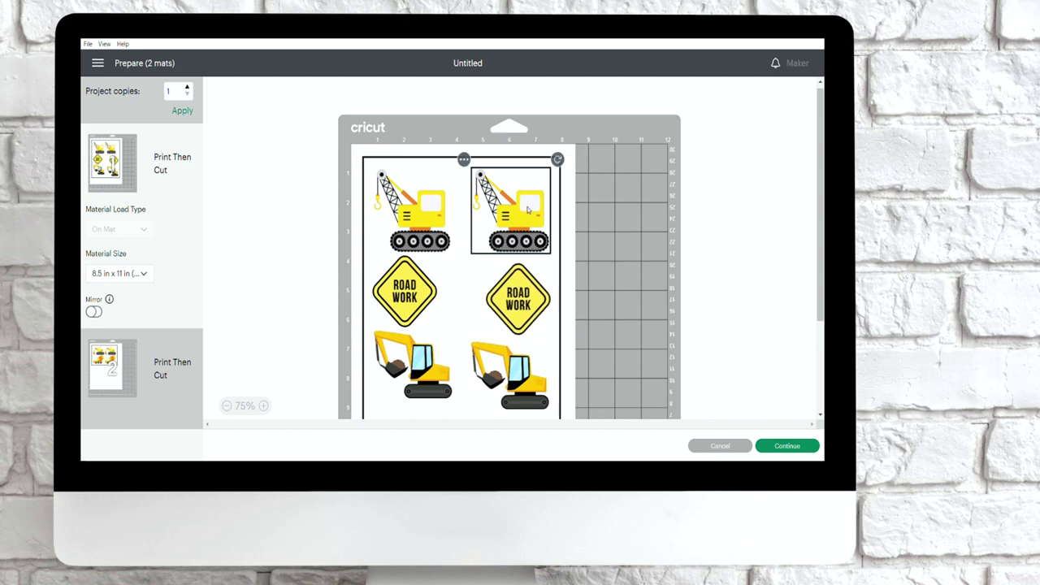
# Move both excavators to the bottom of the first mat's print area and shift the second Road Work sign down between the rows
pyautogui.scroll(-3, 555, 190)
pyautogui.click(512, 276)
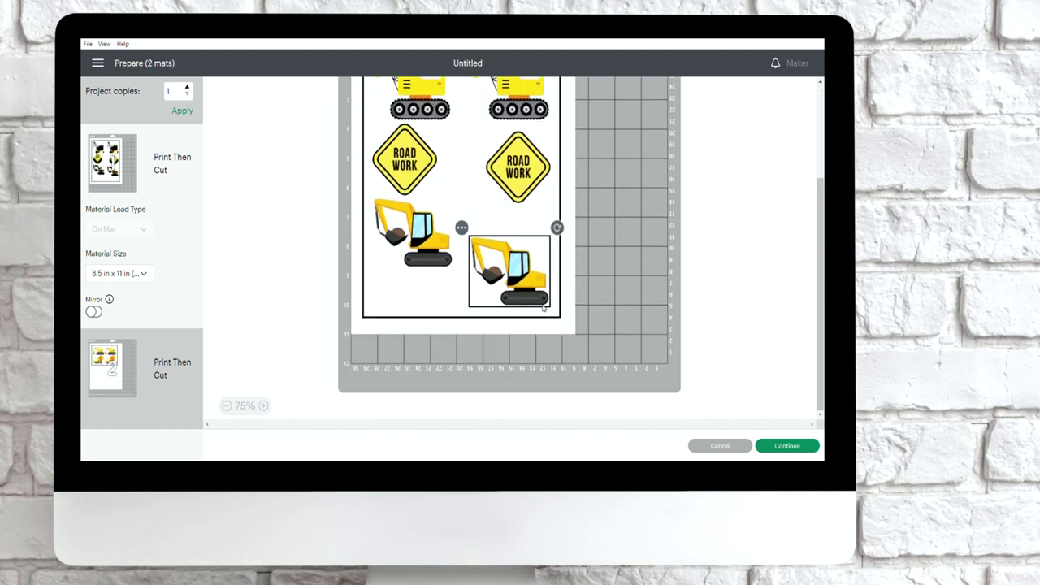
pyautogui.click(431, 286)
pyautogui.scroll(3, 556, 179)
pyautogui.scroll(-3, 556, 176)
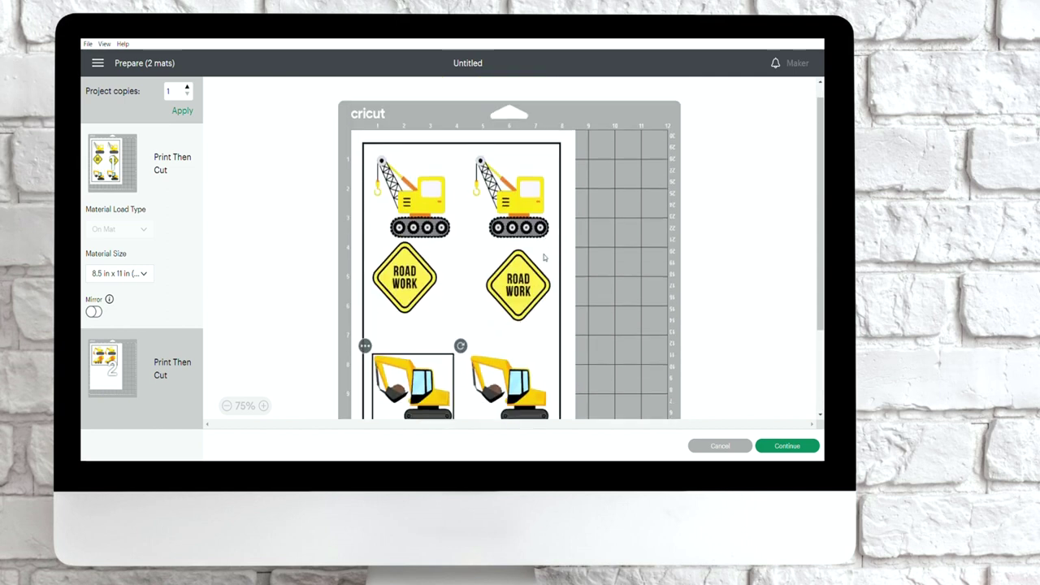
pyautogui.moveTo(512, 176)
pyautogui.mouseDown()
pyautogui.moveTo(505, 193)
pyautogui.moveTo(471, 185)
pyautogui.moveTo(505, 189)
pyautogui.mouseUp()
pyautogui.scroll(2, 505, 190)
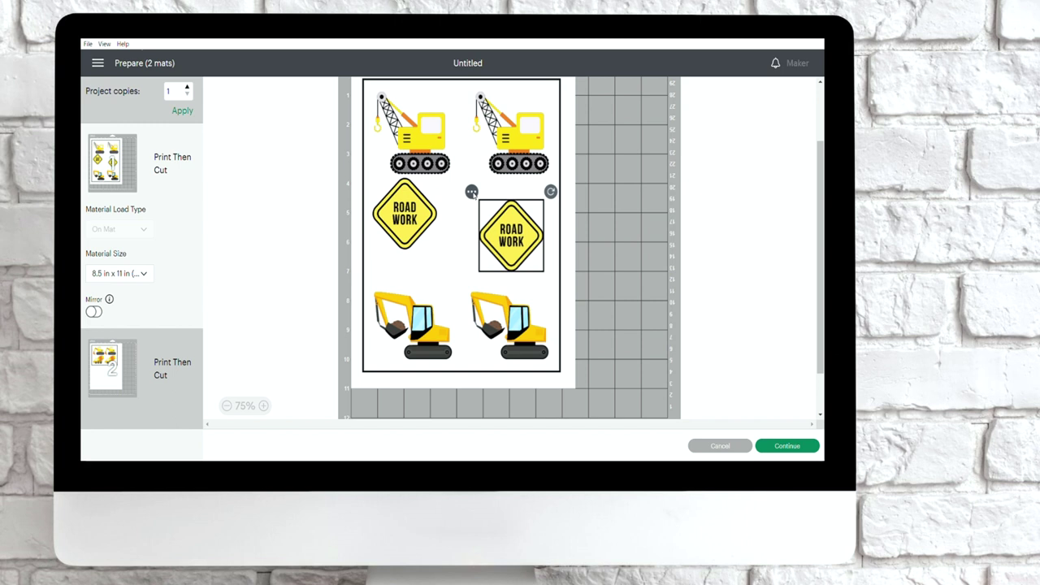
# Move the second Road Work sign to the second mat and place it below the two cement mixers
pyautogui.click(472, 191)
pyautogui.click(480, 216)
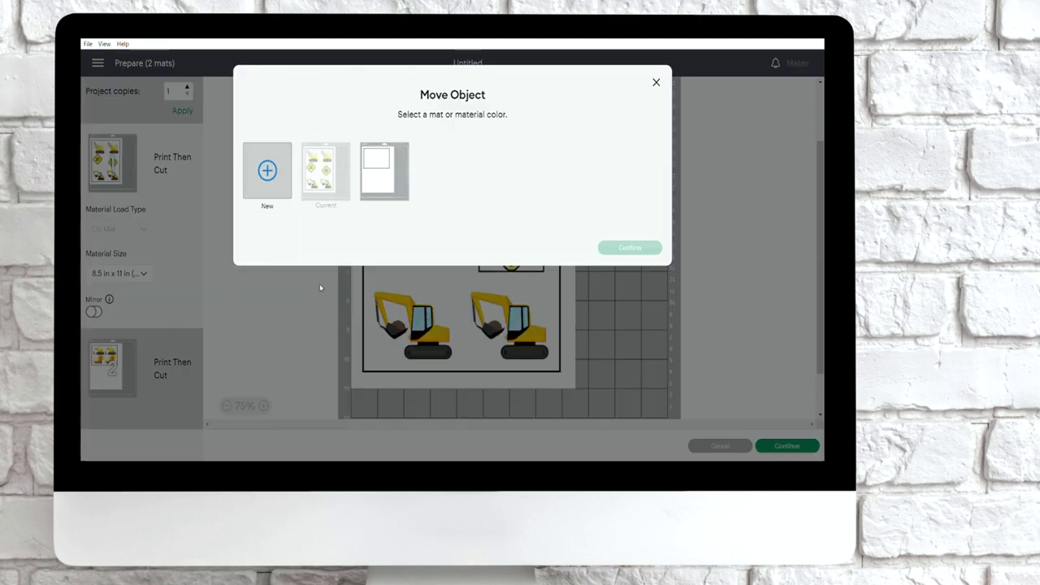
pyautogui.click(395, 173)
pyautogui.click(632, 247)
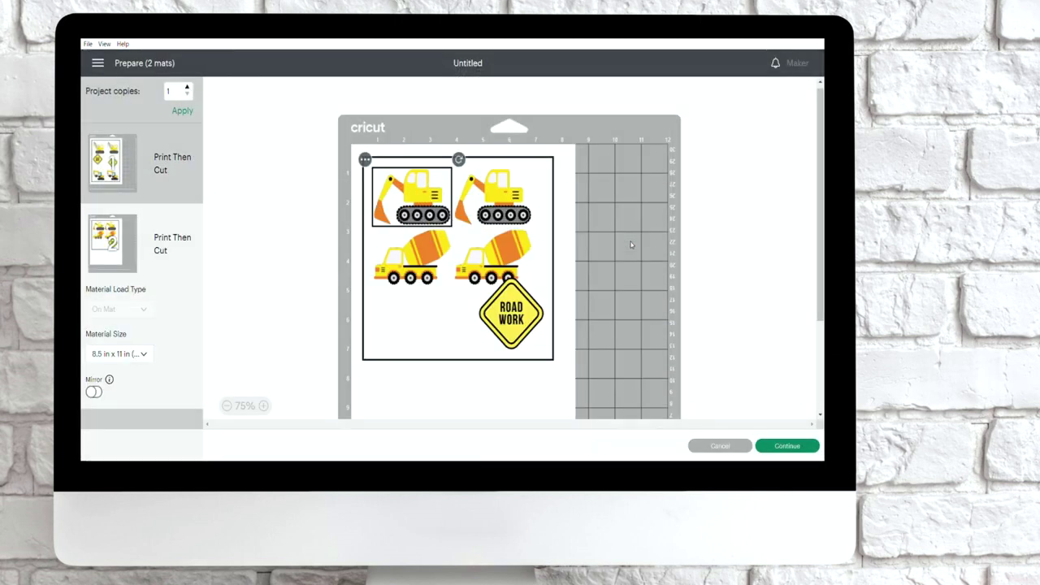
pyautogui.click(417, 296)
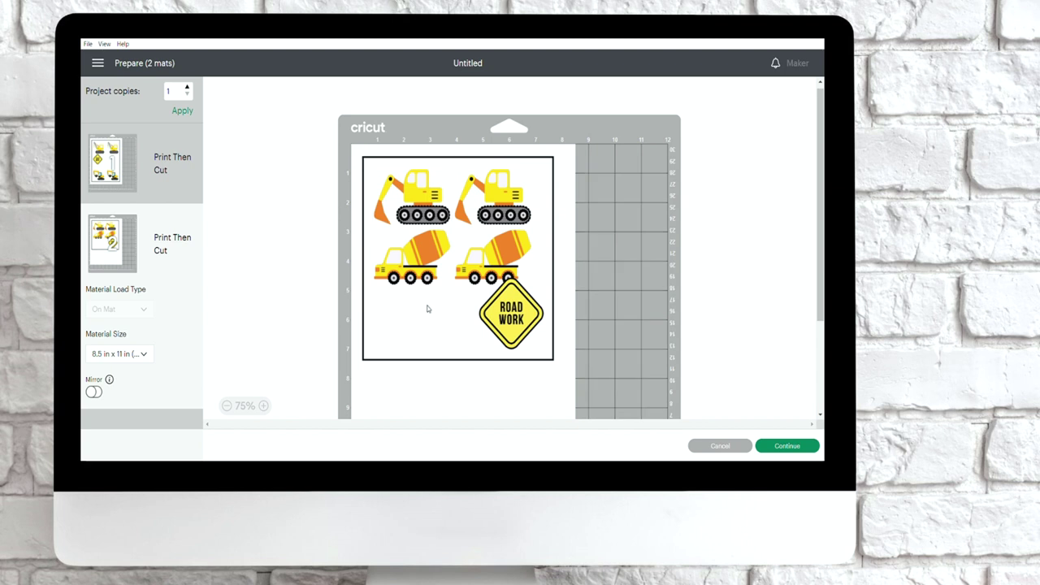
pyautogui.moveTo(523, 318); pyautogui.dragTo(458, 327)
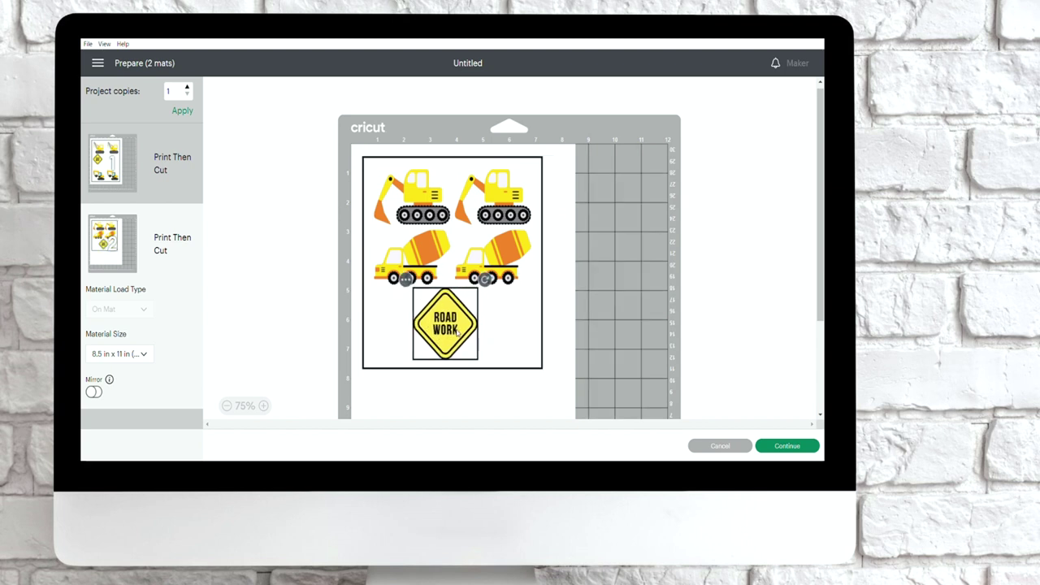
# Return the Road Work sign from the second mat to the first mat
pyautogui.click(405, 283)
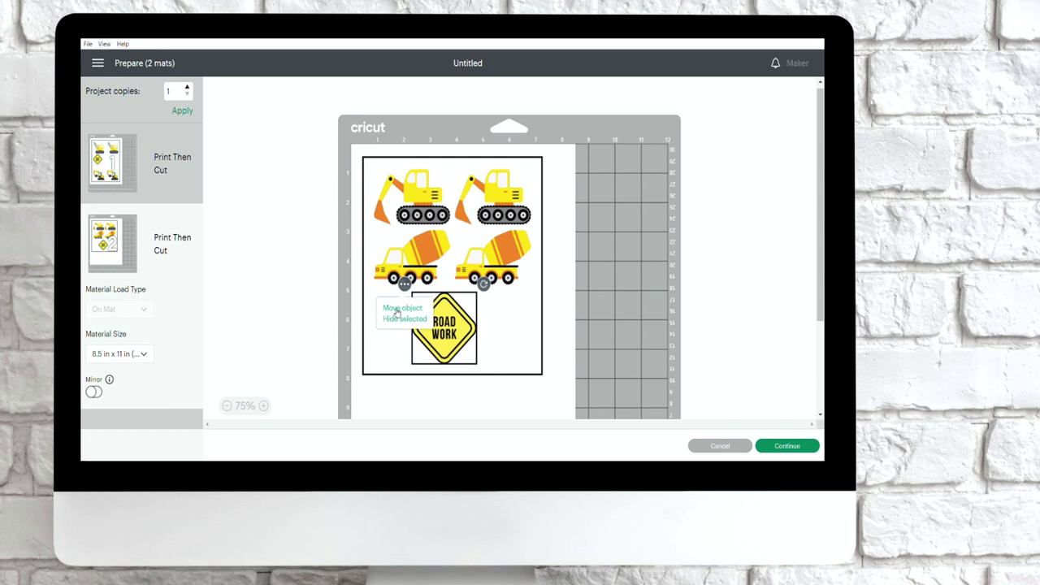
pyautogui.click(398, 313)
pyautogui.click(327, 181)
pyautogui.click(628, 242)
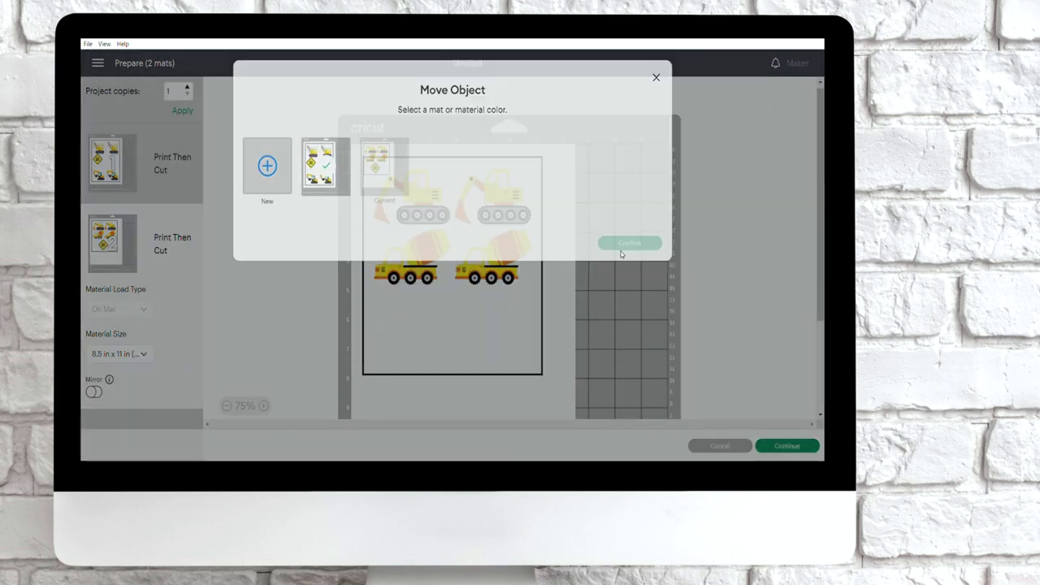
# Arrange the two Road Work signs side by side on the first mat, midway between the cranes and the excavators
pyautogui.moveTo(445, 250); pyautogui.dragTo(518, 222)
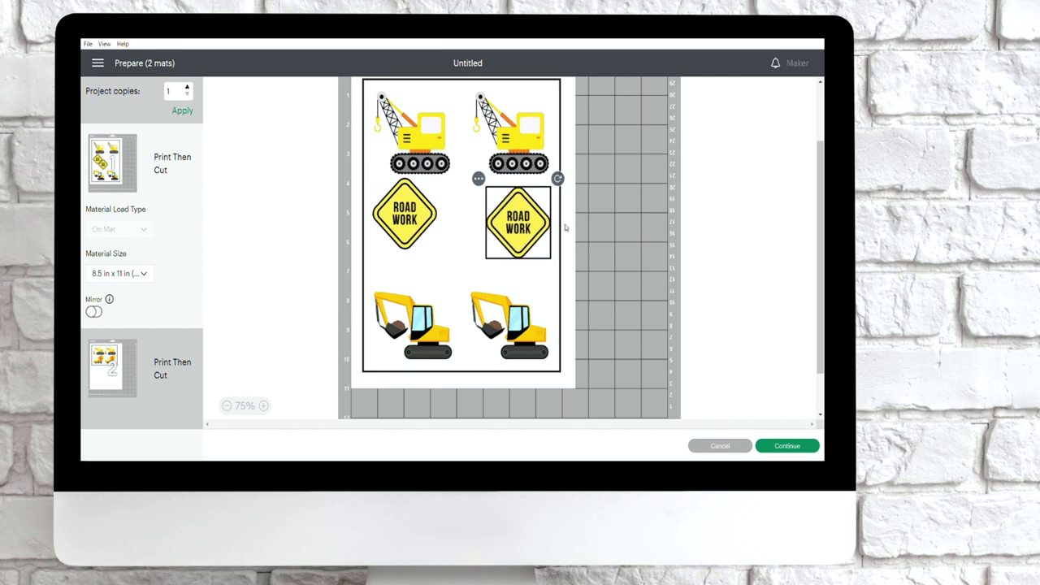
pyautogui.moveTo(437, 221); pyautogui.dragTo(486, 231)
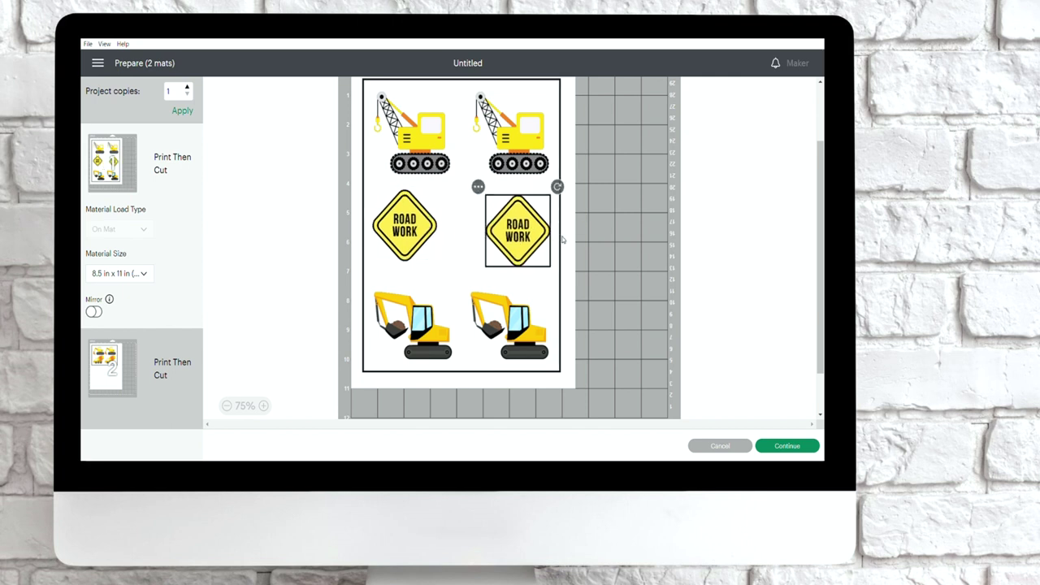
pyautogui.scroll(2, 561, 239)
pyautogui.scroll(-4, 368, 195)
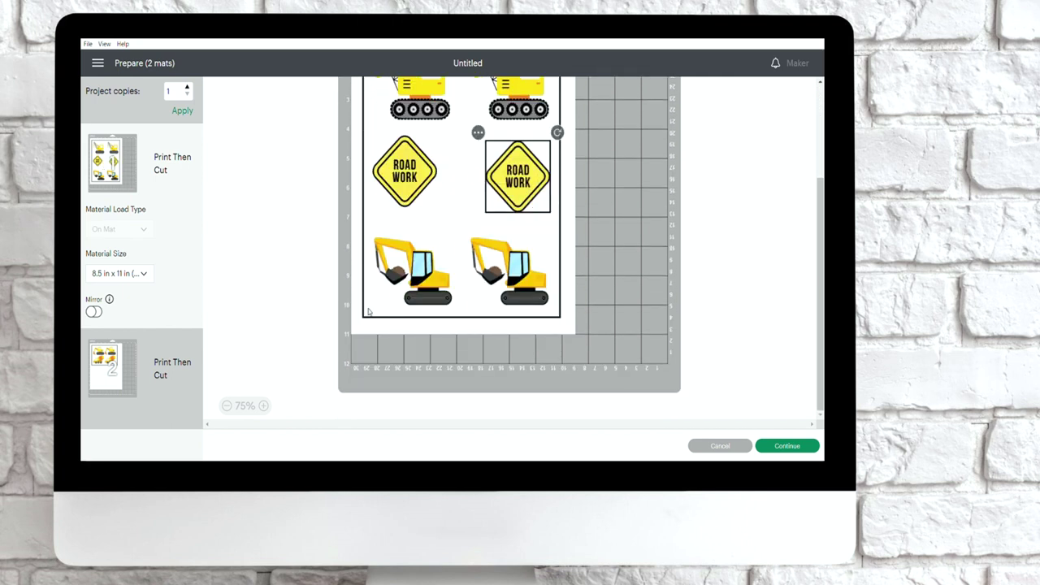
pyautogui.scroll(2, 602, 293)
pyautogui.click(602, 293)
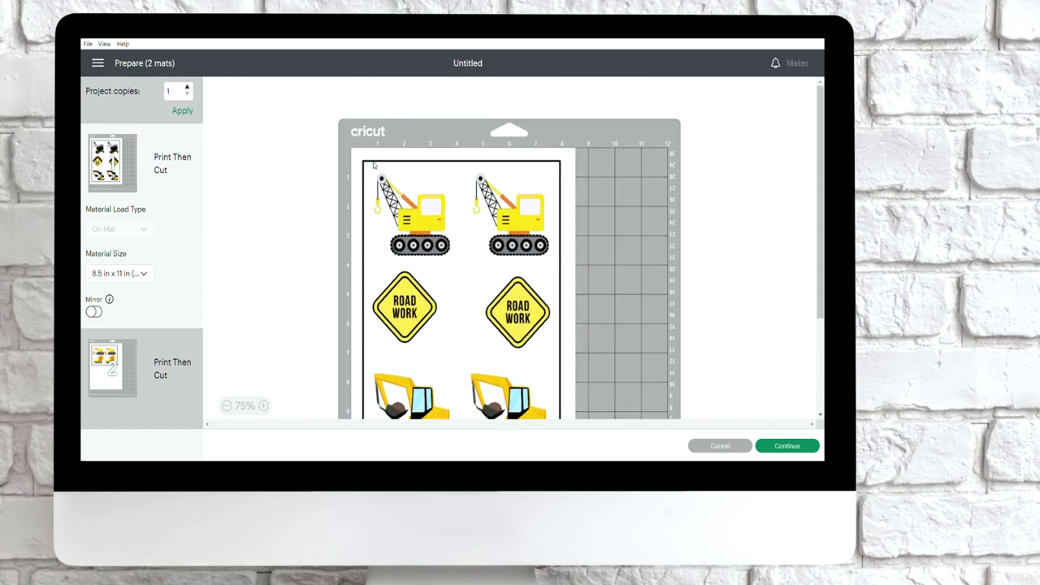
pyautogui.scroll(-2, 558, 164)
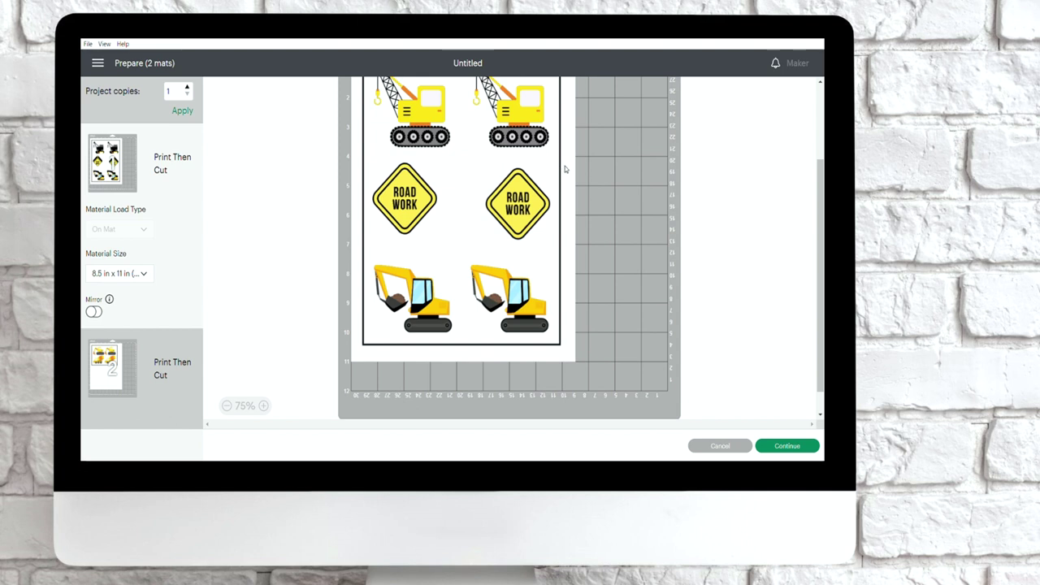
pyautogui.scroll(2, 568, 177)
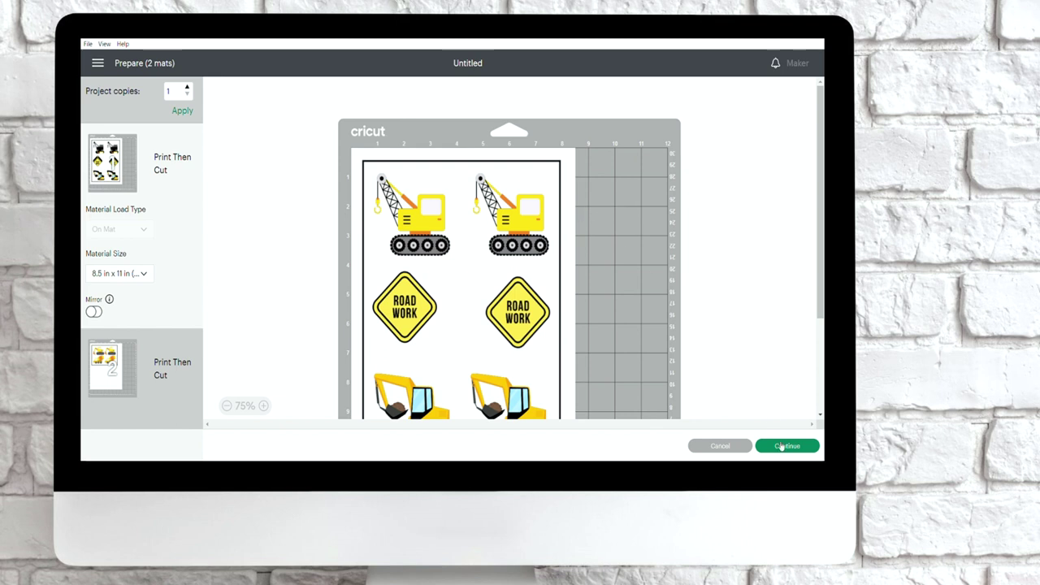
# Continue to the make stage and send the first mat to the printer with Use System Dialog turned on
pyautogui.click(787, 446)
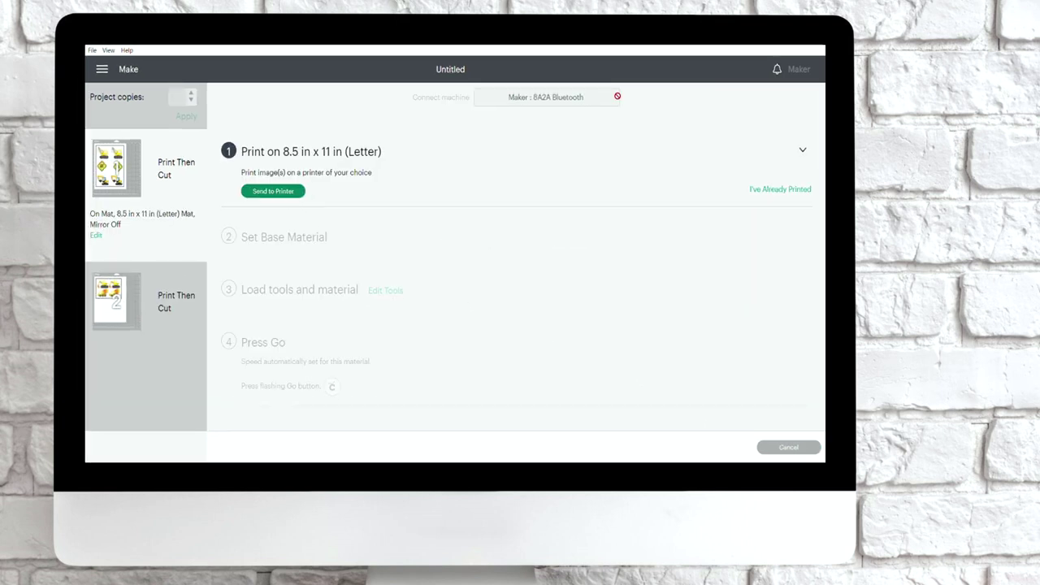
pyautogui.click(275, 192)
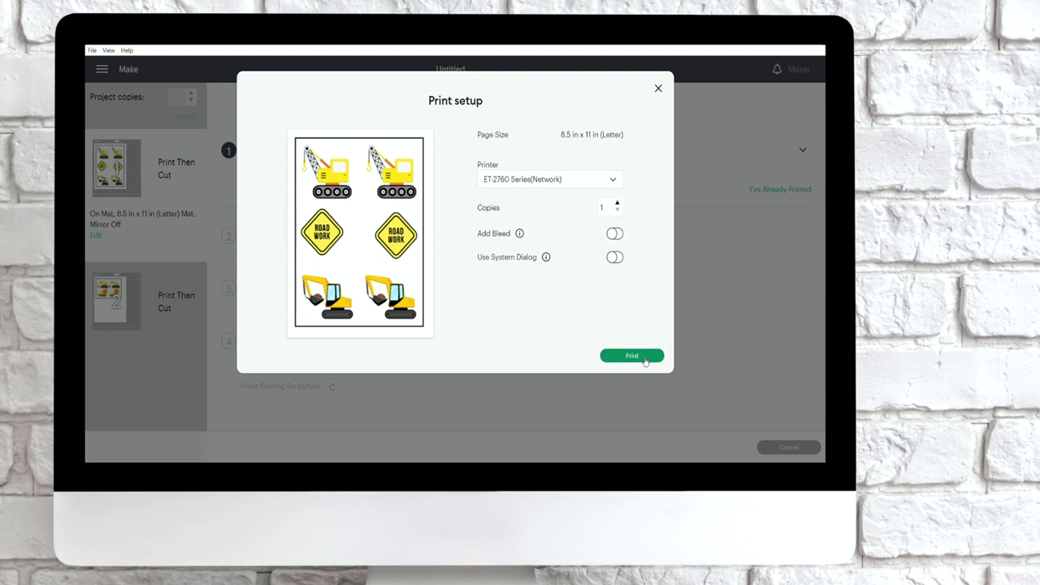
pyautogui.click(615, 257)
pyautogui.click(623, 358)
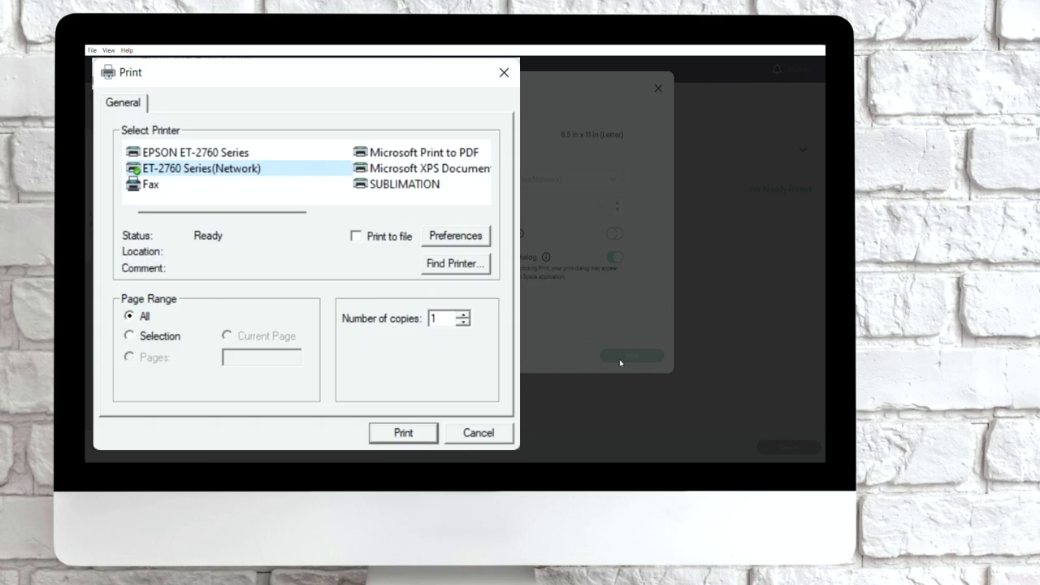
# Open the printing preferences of the ET-2760 Series(Network) printer and its list of print quality options
pyautogui.hotkey('alt', 'r')
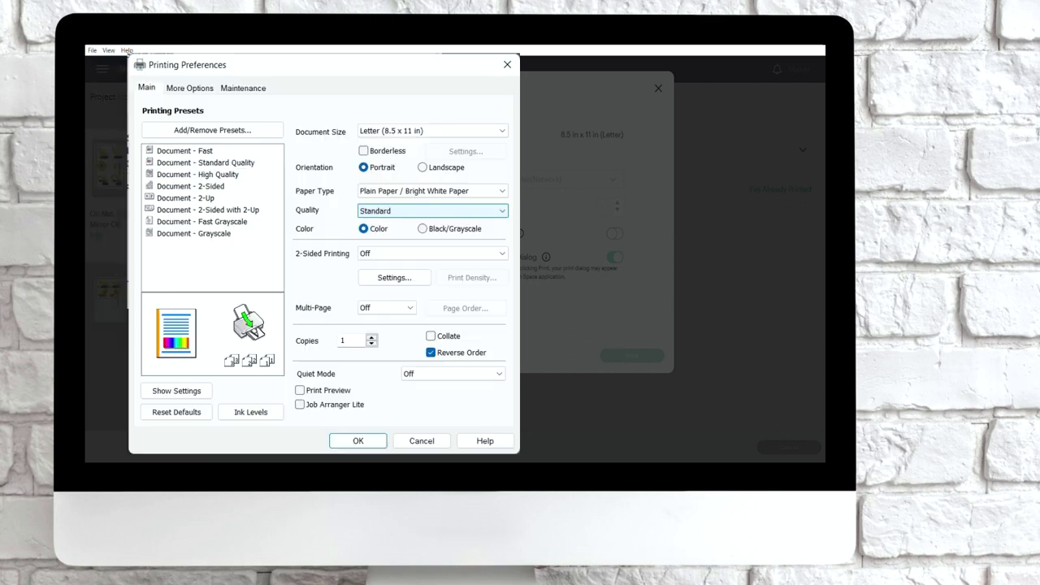
pyautogui.hotkey('alt', 'Down')
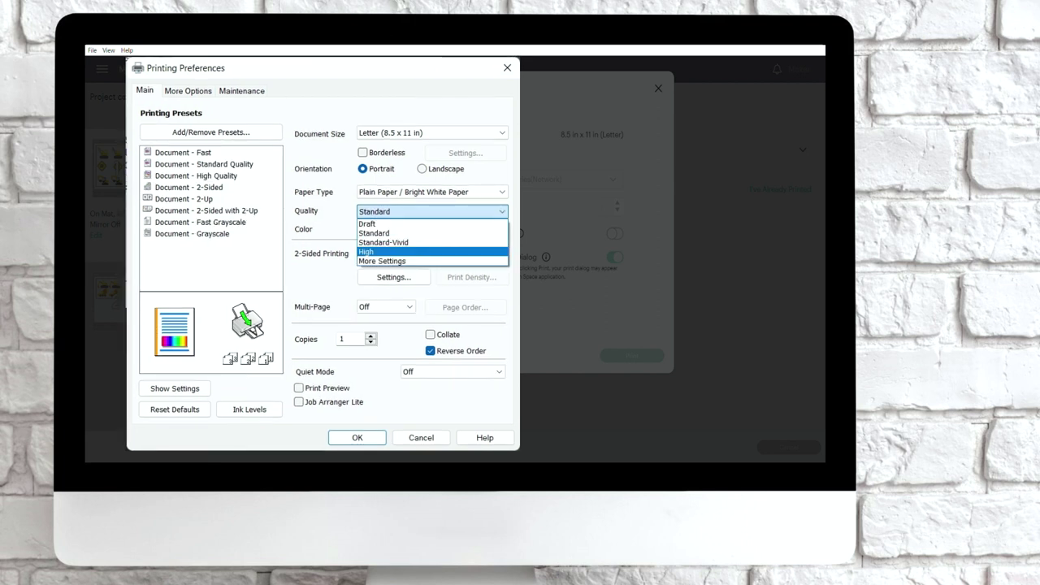